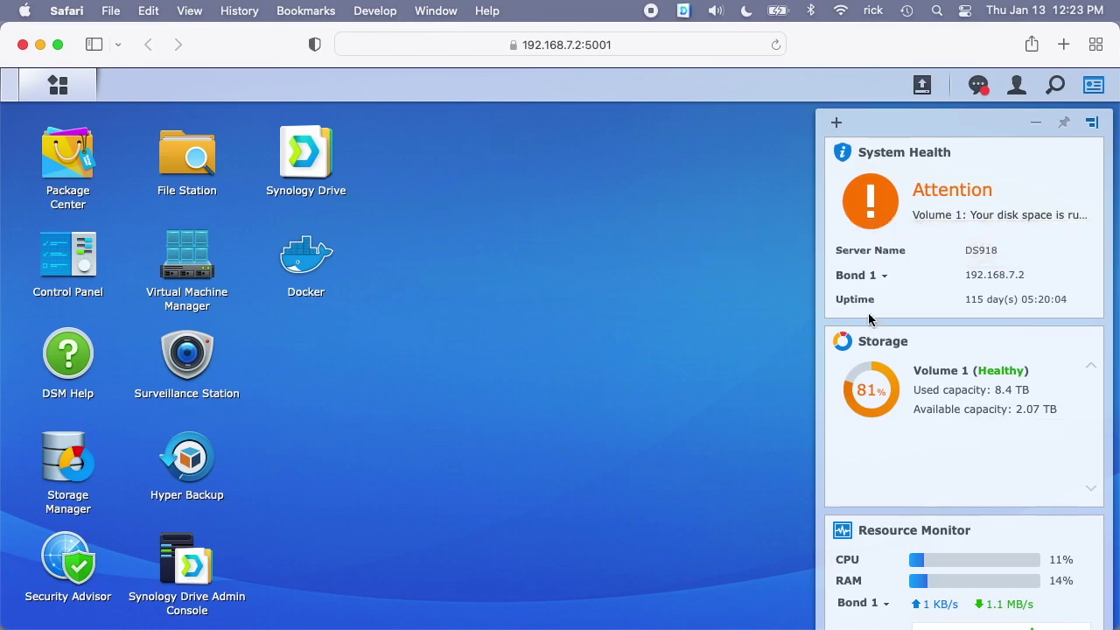
# Hide the system health, storage and resource widgets so only the desktop app icons remain
pyautogui.click(1100, 92)
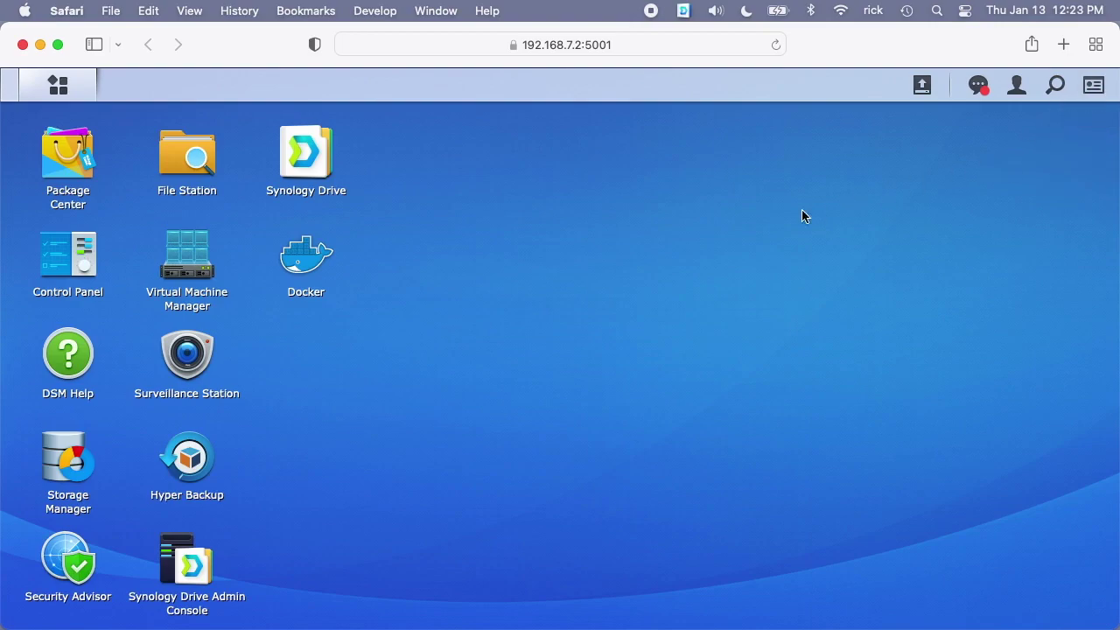
pyautogui.click(189, 459)
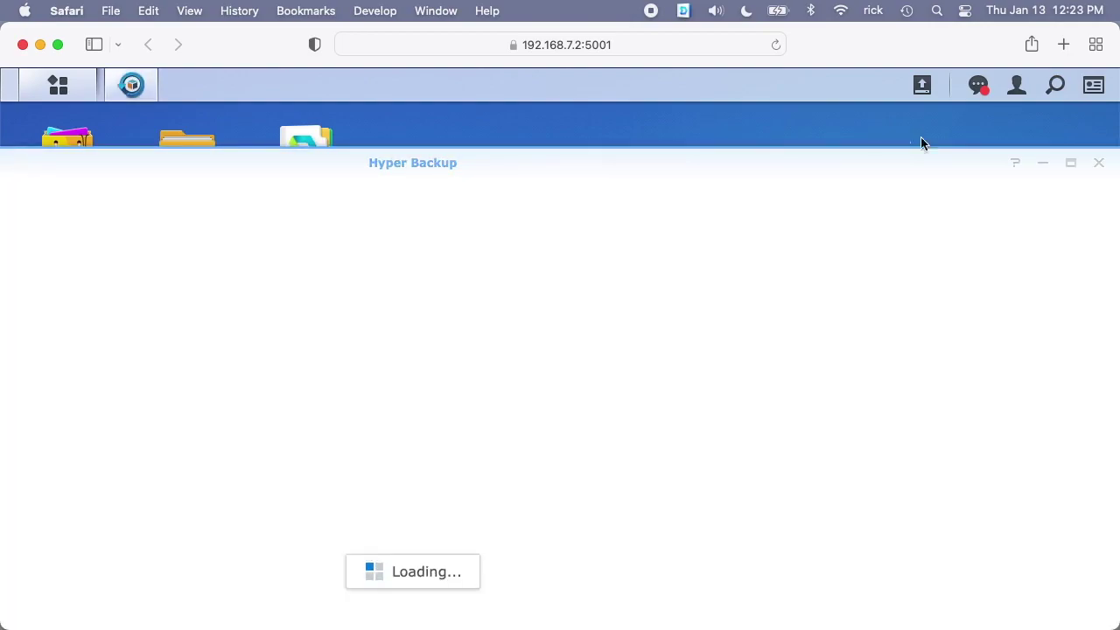
pyautogui.click(1071, 163)
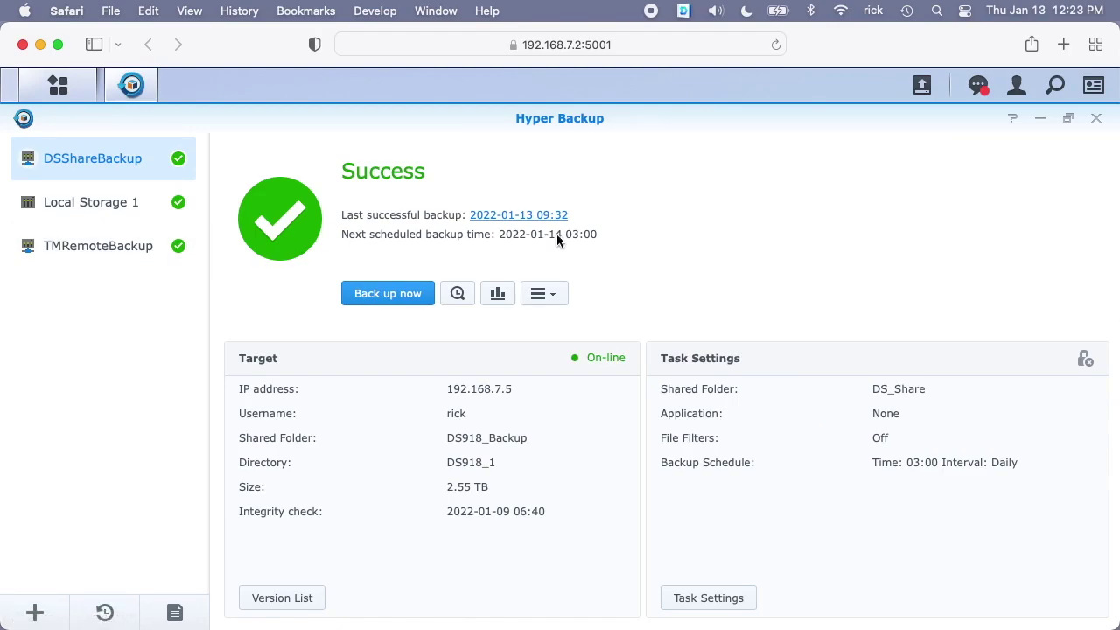
pyautogui.click(1097, 118)
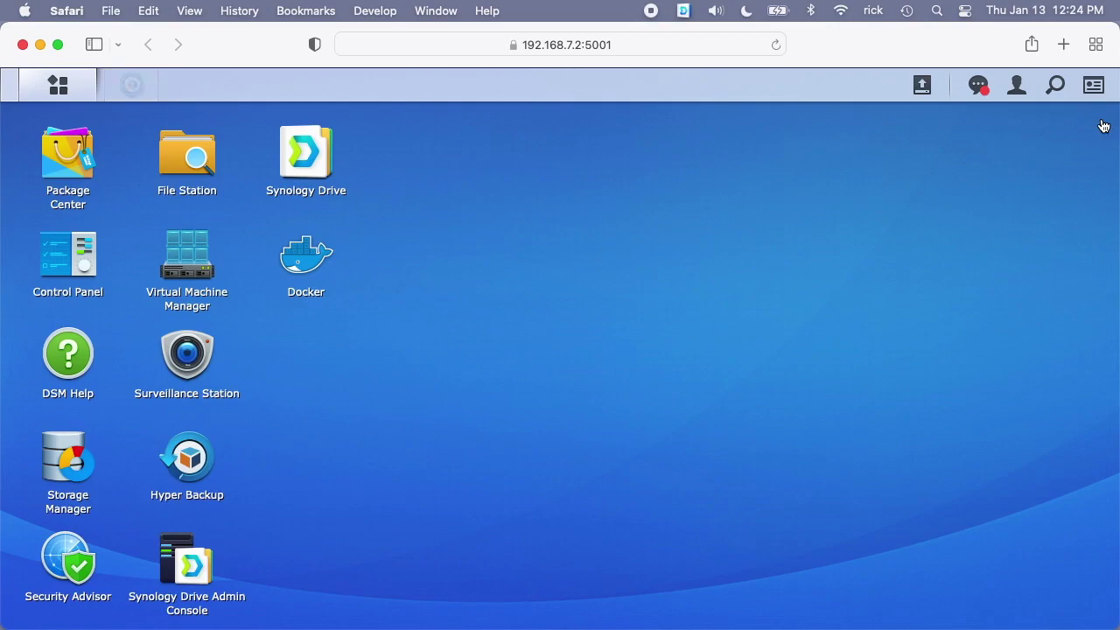
# Open Control Panel and toggle Basic Mode then Advanced Mode to show every settings category
pyautogui.click(82, 253)
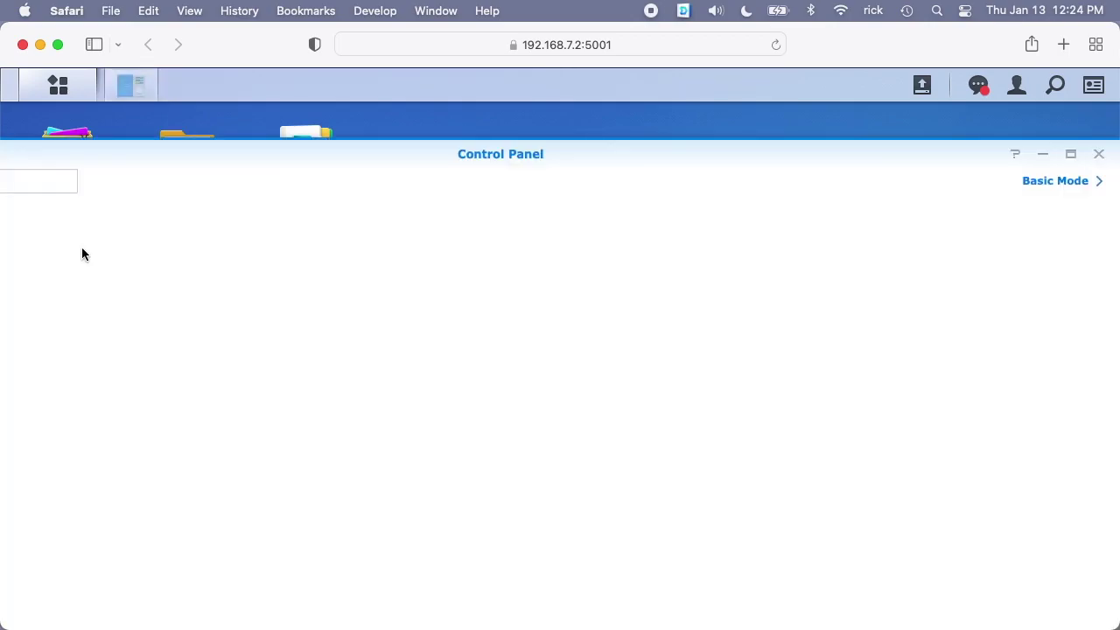
pyautogui.click(1099, 154)
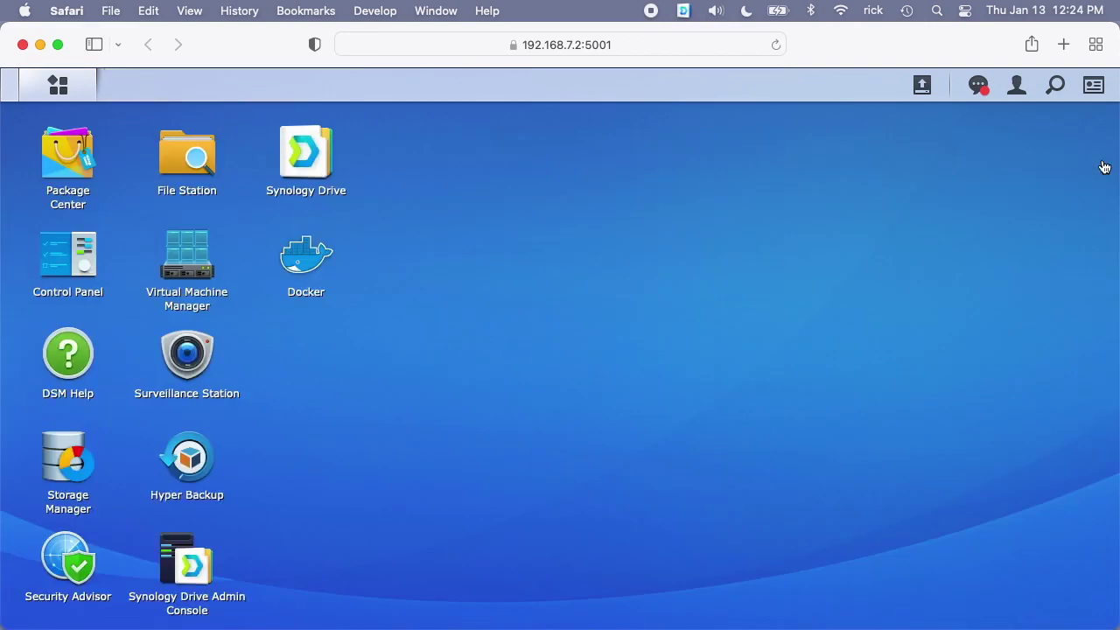
pyautogui.click(58, 84)
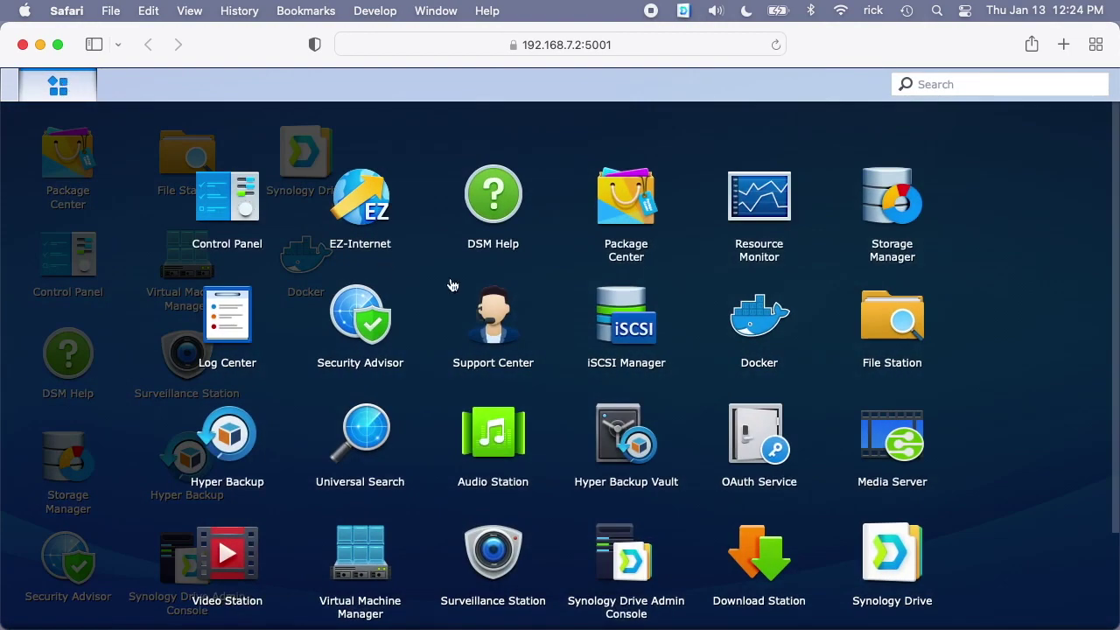
pyautogui.click(770, 398)
pyautogui.click(77, 271)
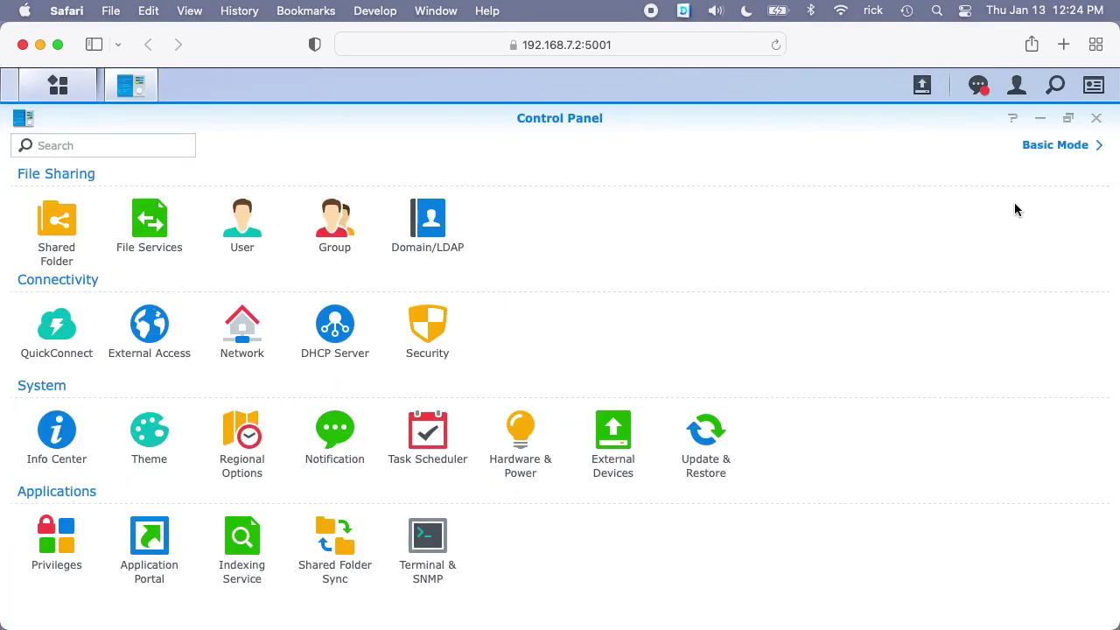
pyautogui.click(1047, 146)
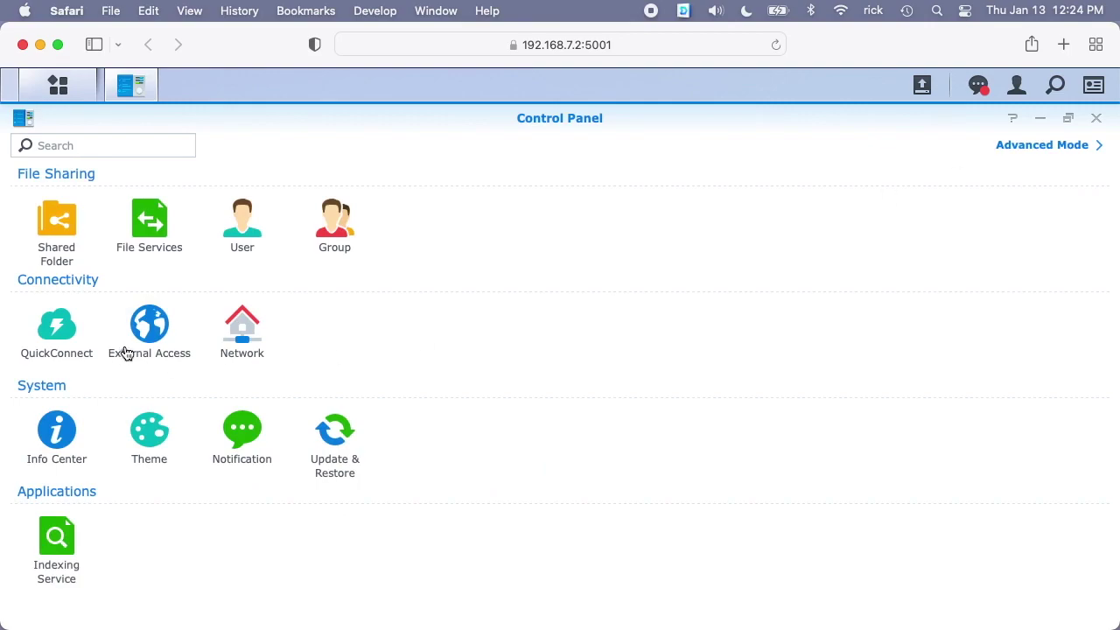
pyautogui.click(1051, 146)
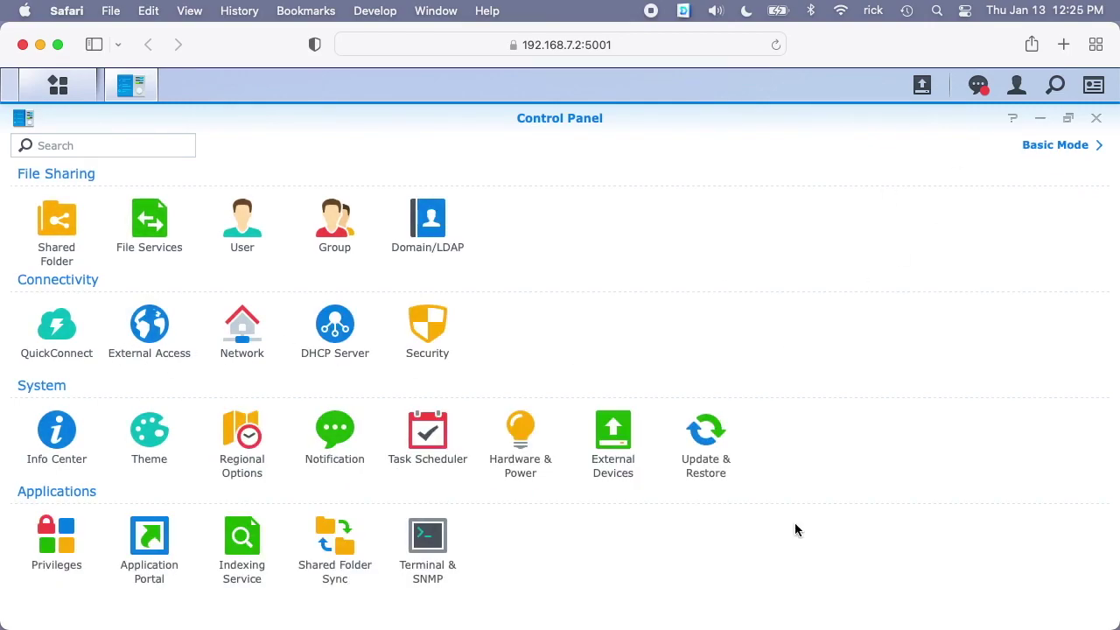
# Open Update & Restore, check the current DSM version and dismiss the release notes' cookie banner
pyautogui.click(704, 445)
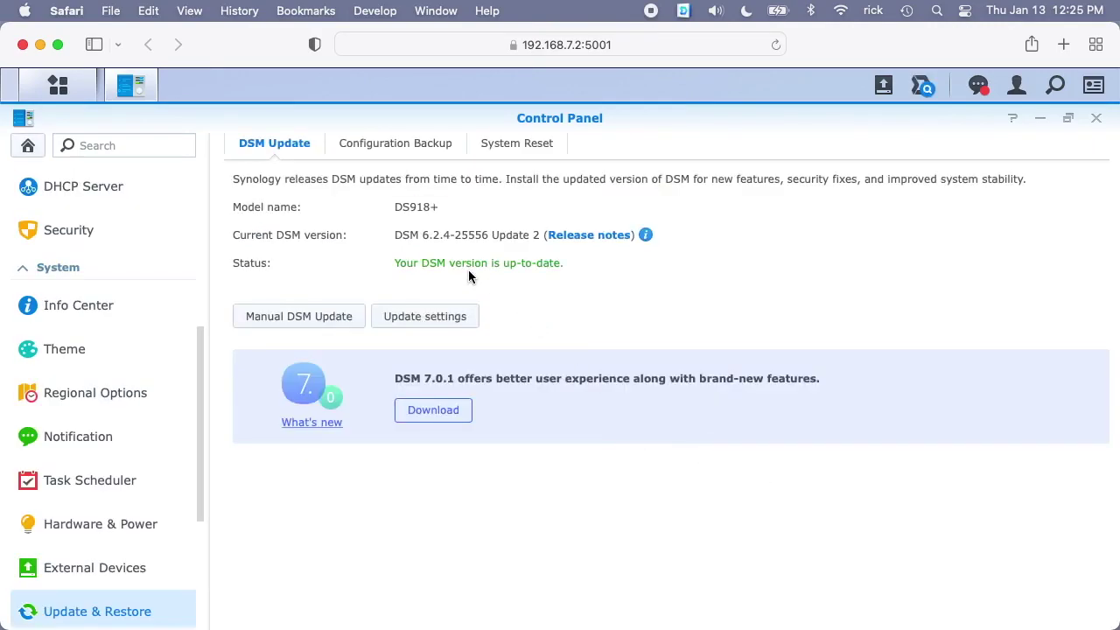
pyautogui.moveTo(396, 234); pyautogui.dragTo(464, 235)
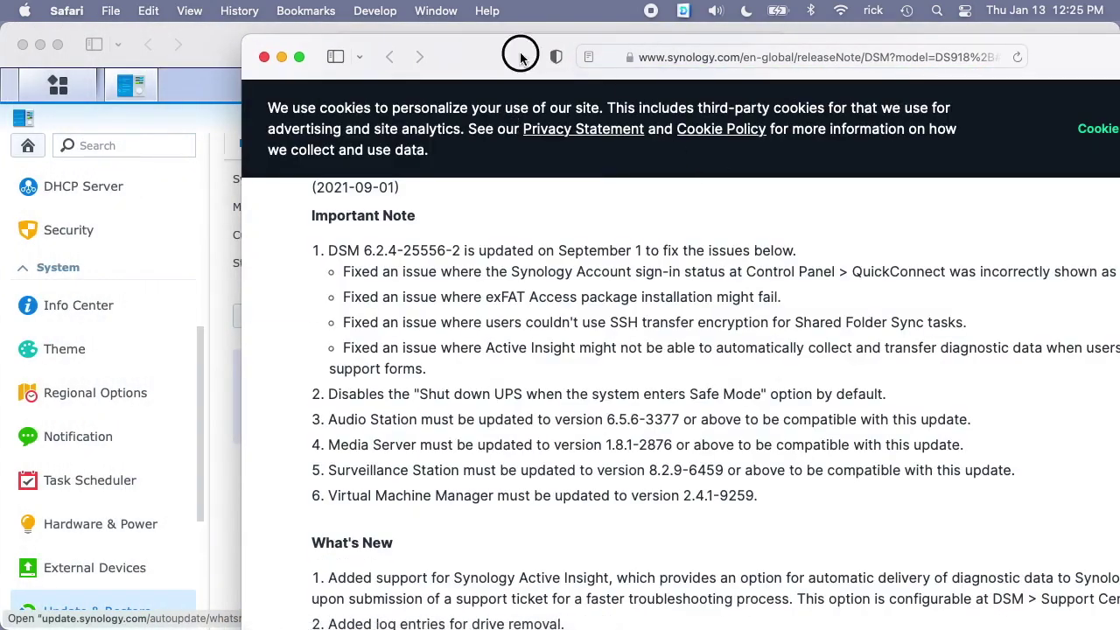
pyautogui.moveTo(520, 58); pyautogui.dragTo(519, 33)
pyautogui.click(1107, 129)
# Start downloading DSM 7.0.1 and bring the release notes forward with Mission Control
pyautogui.click(250, 44)
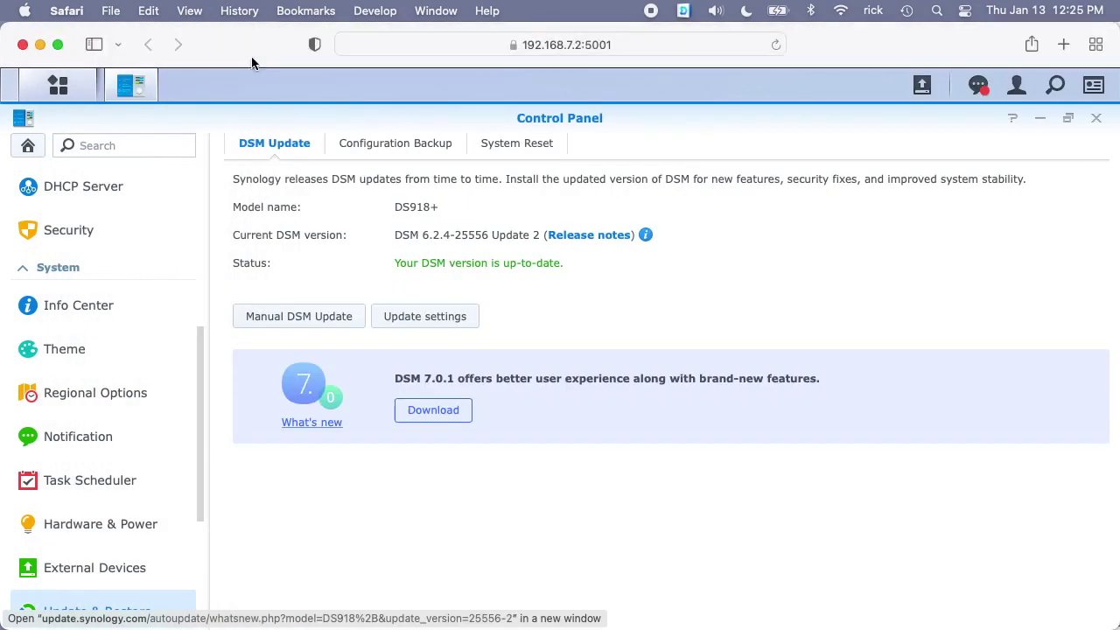
pyautogui.click(443, 411)
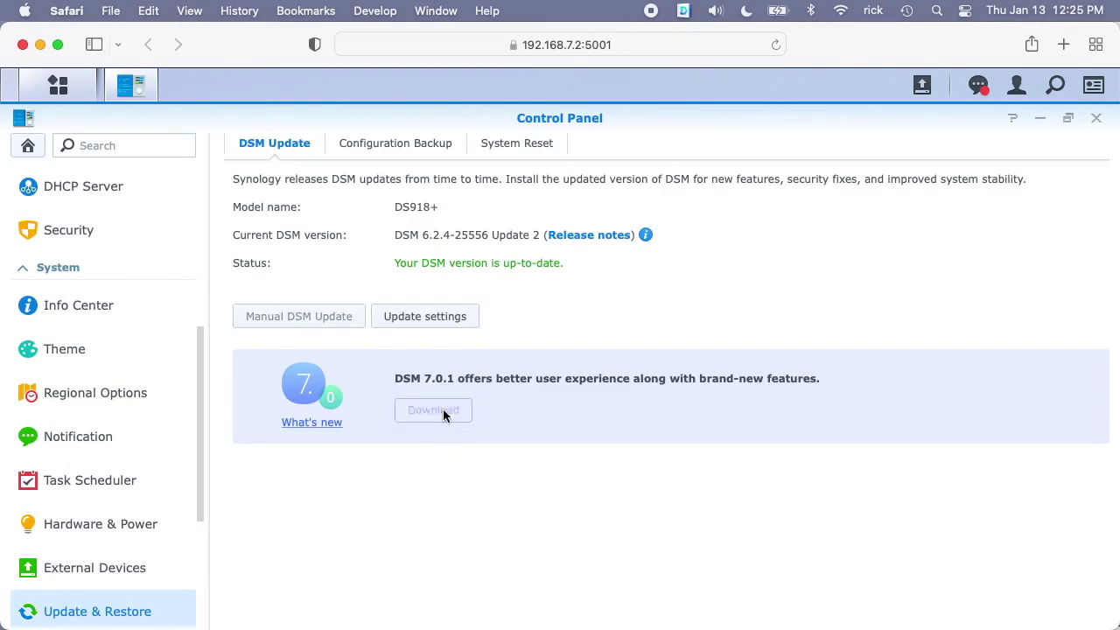
pyautogui.hotkey('ctrl', 'Up')
# Scroll the 7.0.1-42218 Before Update notes to the cautions about USB dongles, ext3 and NT4 domains
pyautogui.click(450, 294)
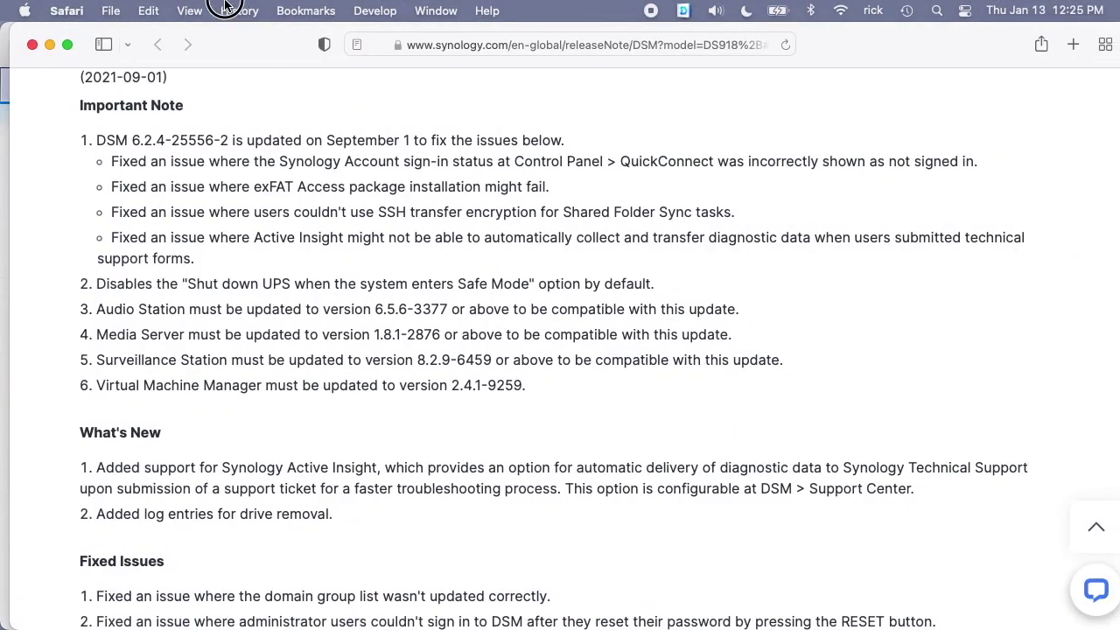
pyautogui.scroll(5, 265, 156)
pyautogui.scroll(15, 266, 155)
pyautogui.scroll(15, 264, 154)
pyautogui.scroll(-2, 220, 347)
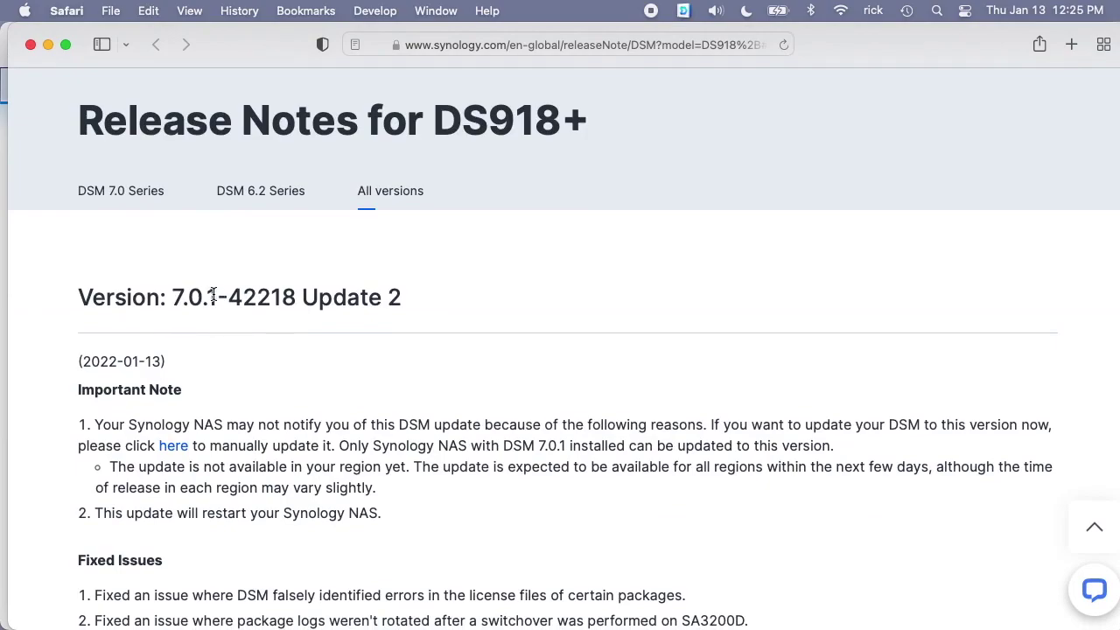
pyautogui.scroll(-10, 387, 324)
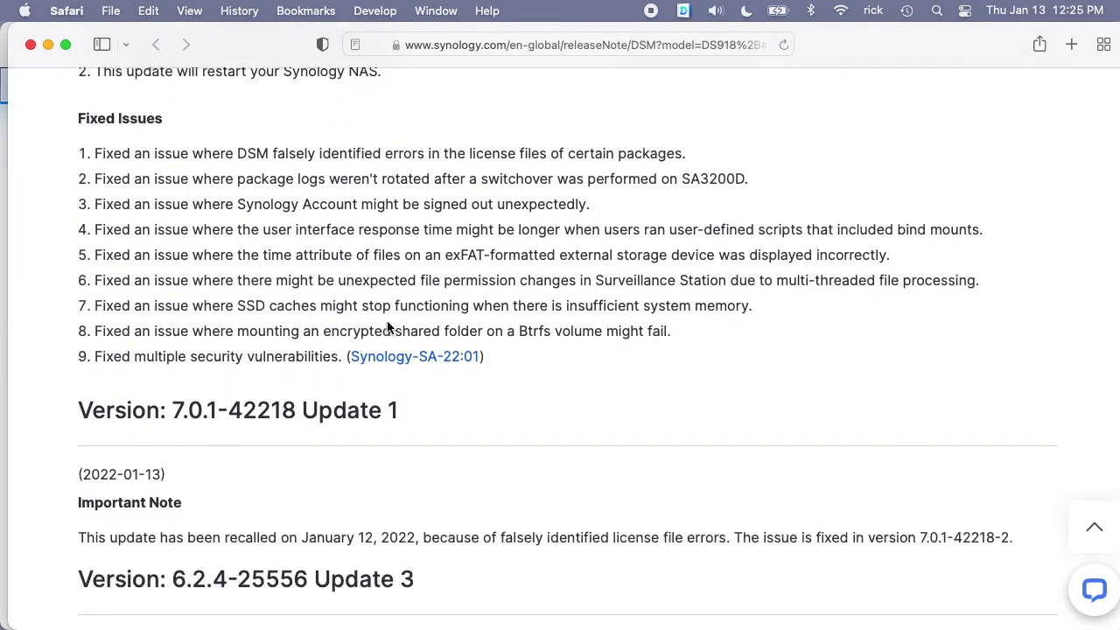
pyautogui.scroll(-15, 388, 322)
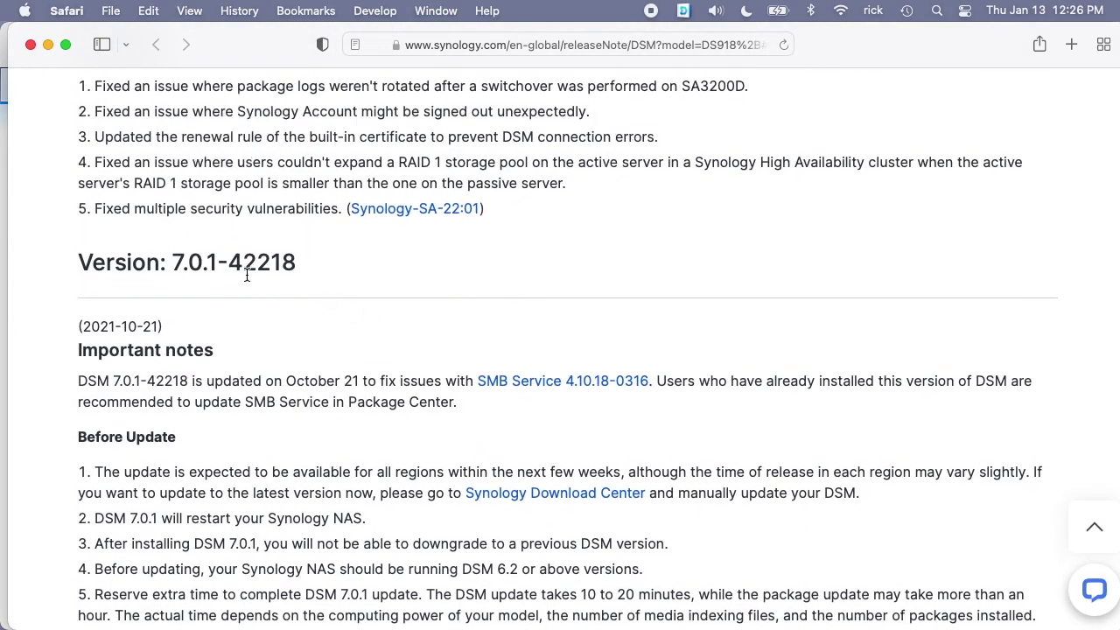
pyautogui.scroll(-20, 244, 348)
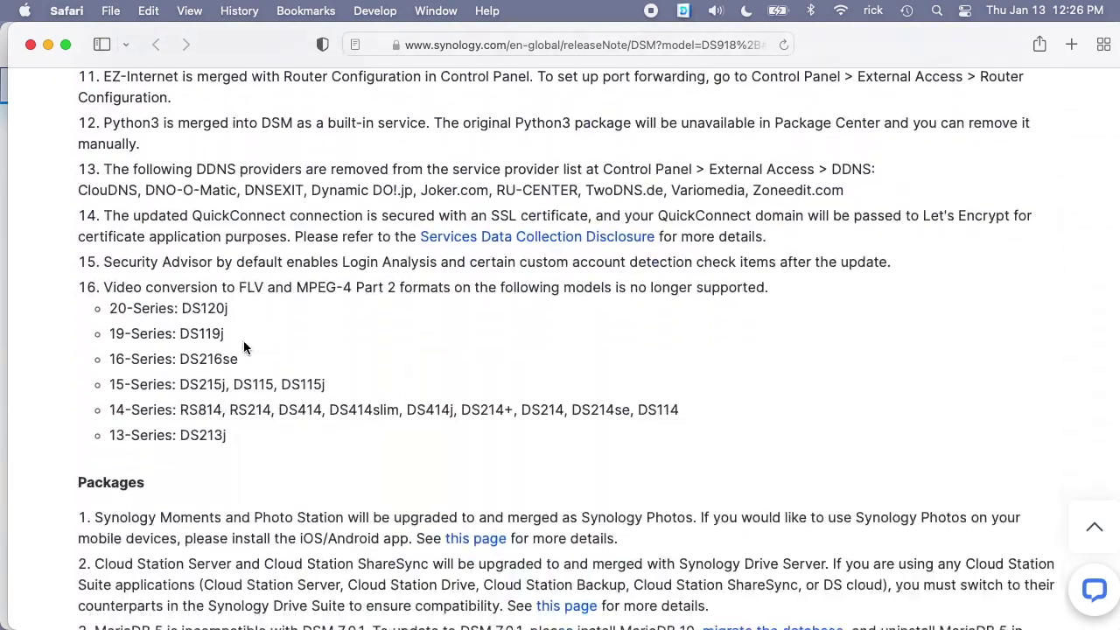
pyautogui.scroll(20, 245, 348)
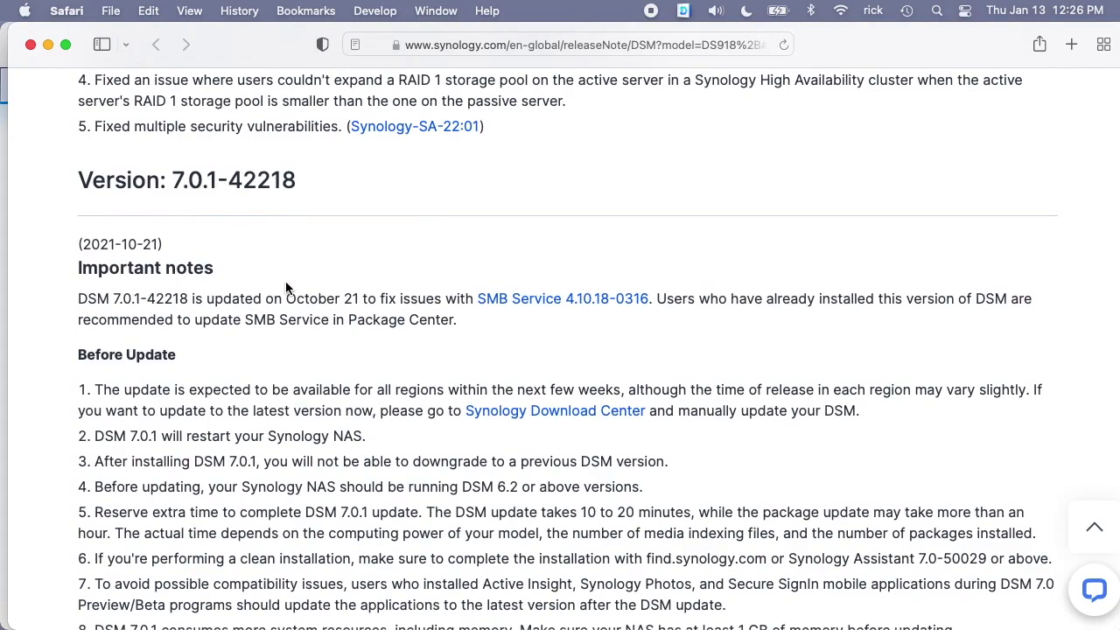
pyautogui.scroll(-1, 286, 282)
pyautogui.scroll(-2, 285, 287)
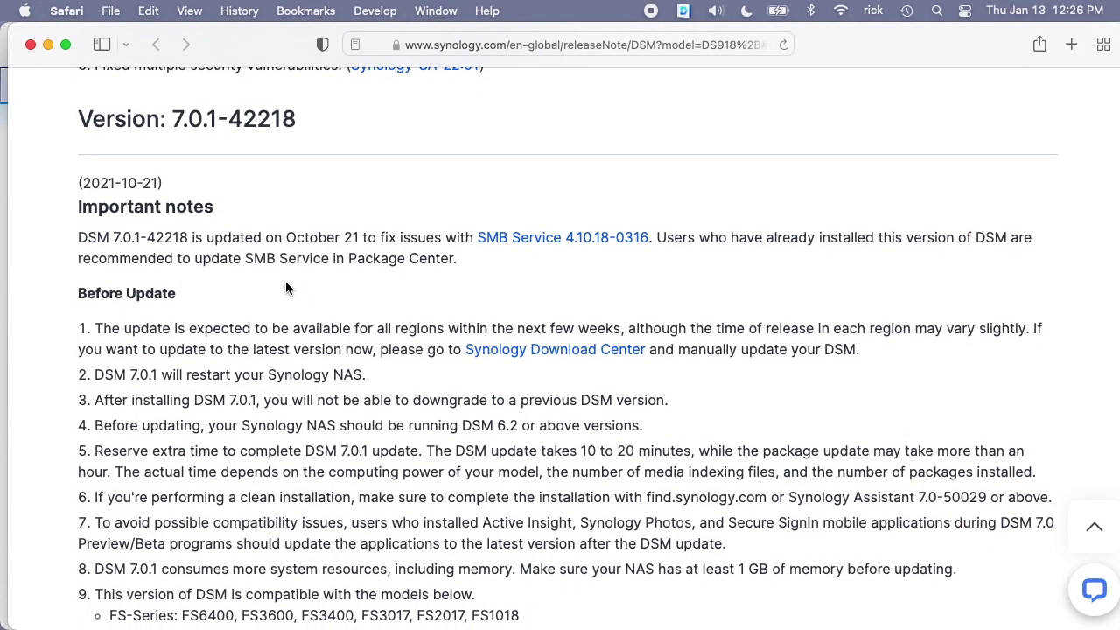
pyautogui.scroll(-1, 286, 289)
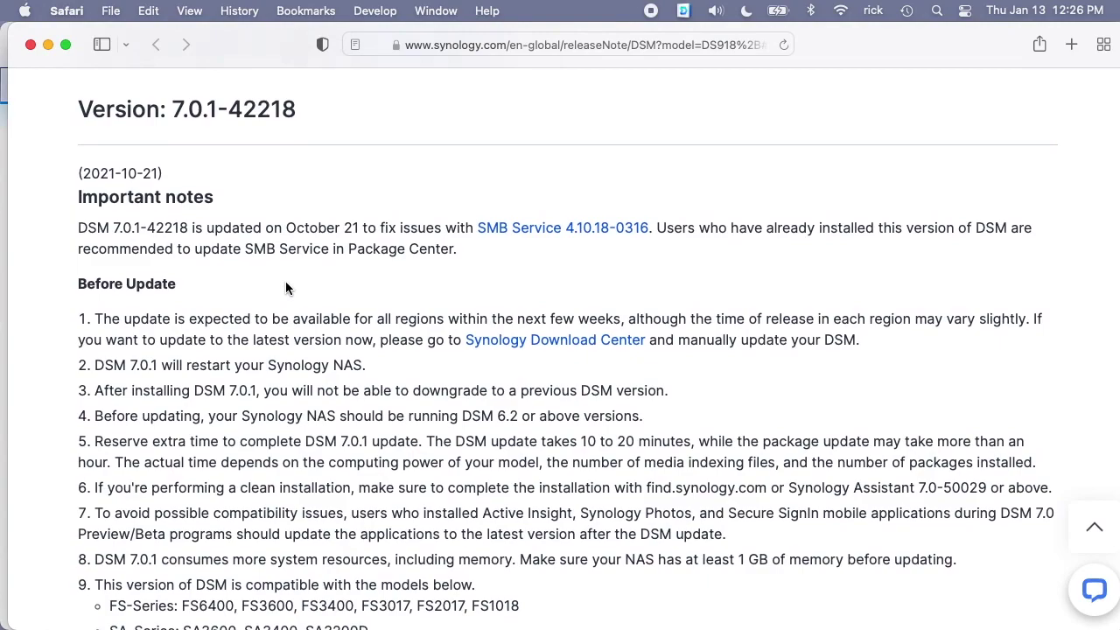
pyautogui.scroll(-1, 286, 289)
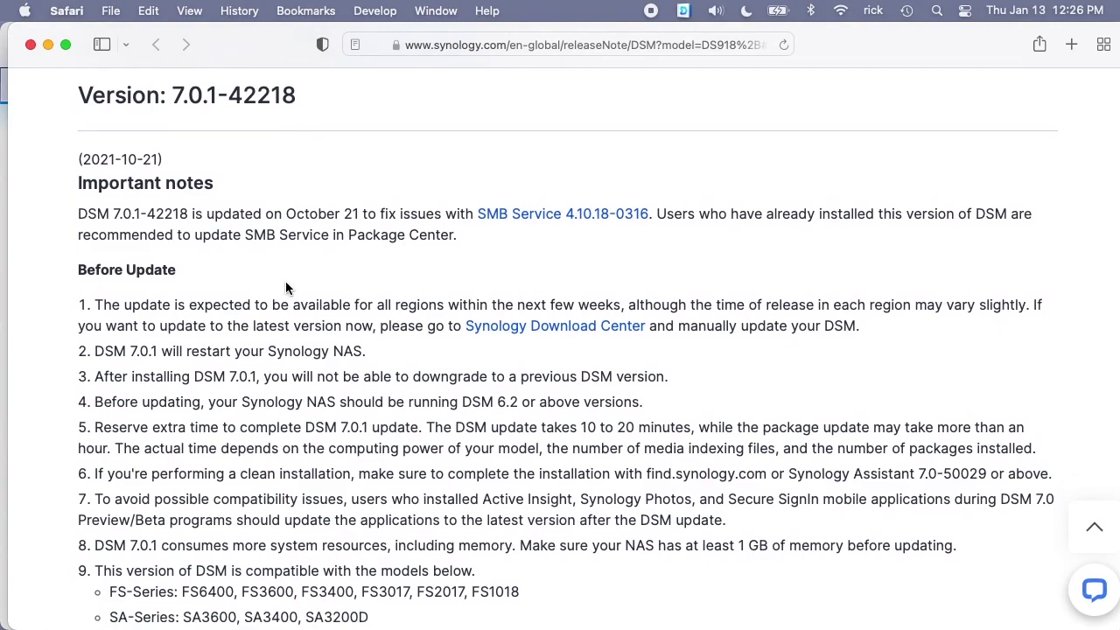
pyautogui.scroll(-5, 286, 288)
pyautogui.scroll(-20, 399, 462)
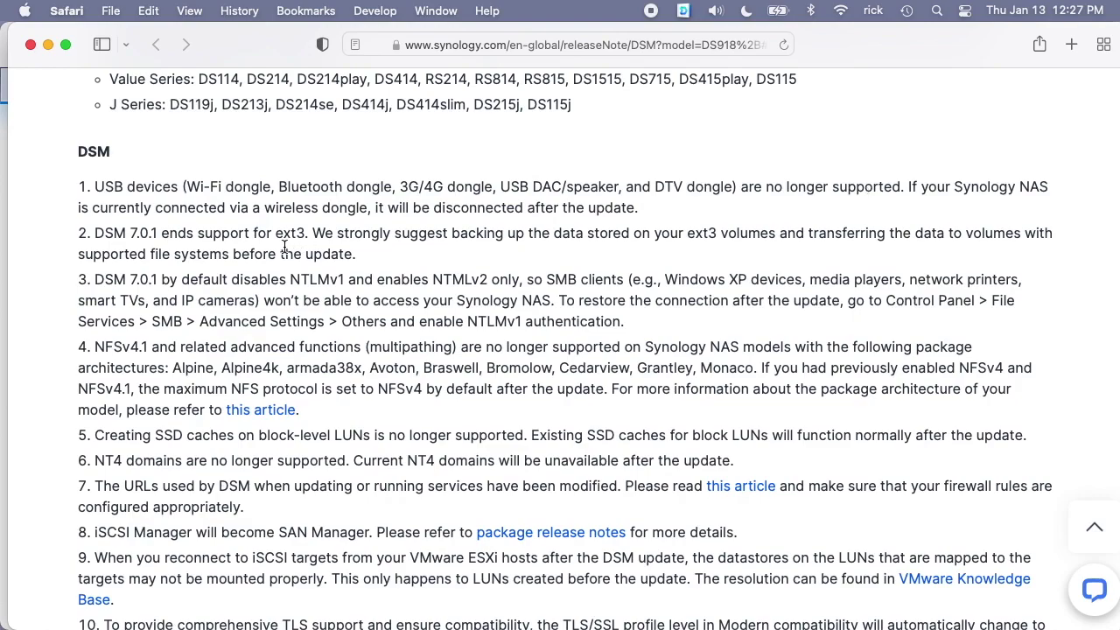
# Highlight 'ext3', then read through the Packages, What's New and Fixed Issues sections
pyautogui.moveTo(276, 235); pyautogui.dragTo(306, 229)
pyautogui.scroll(-1, 270, 428)
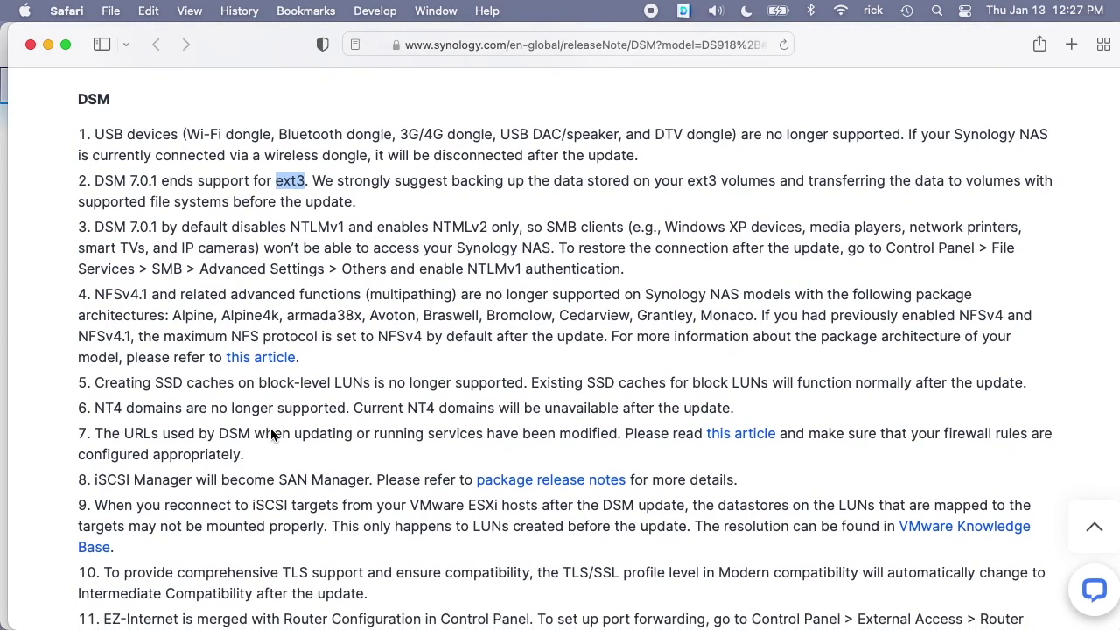
pyautogui.scroll(-2, 270, 428)
pyautogui.scroll(-5, 271, 430)
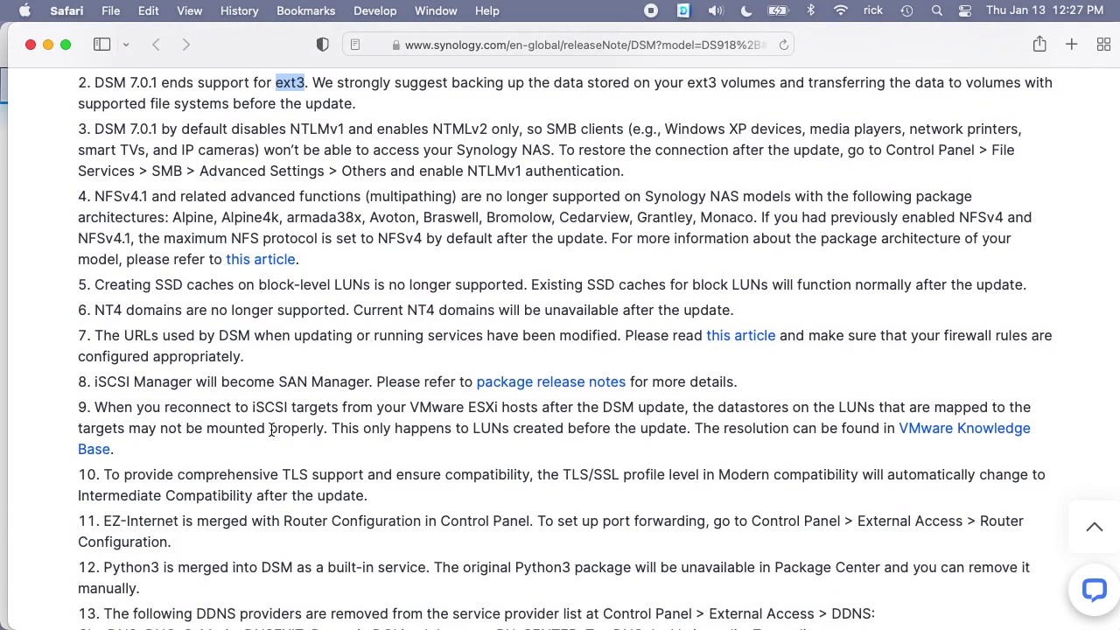
pyautogui.scroll(-10, 271, 429)
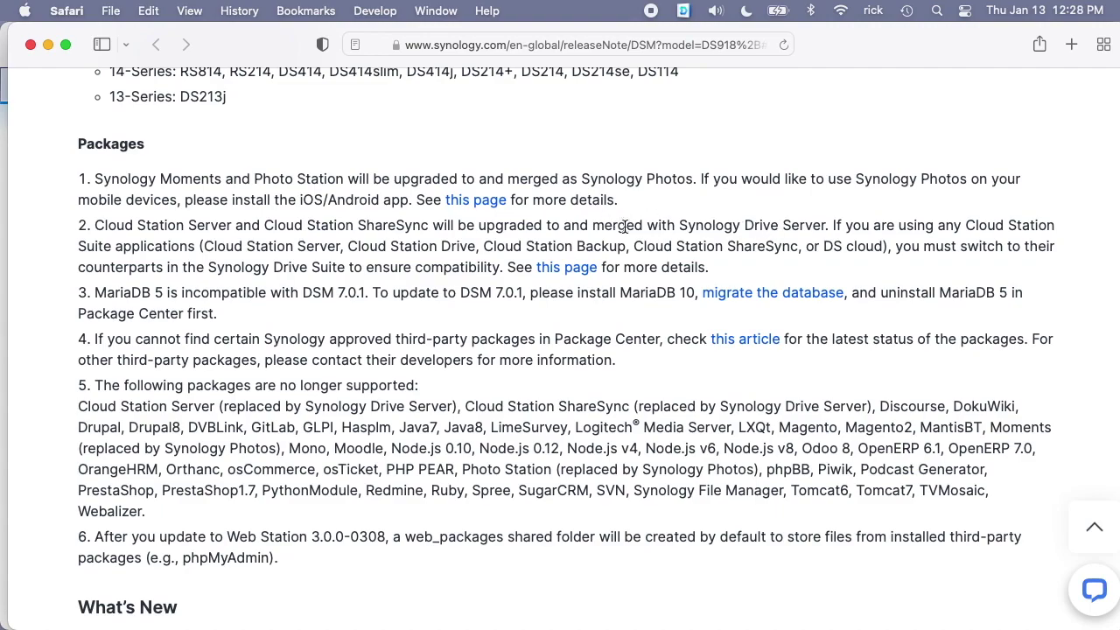
pyautogui.scroll(-5, 324, 420)
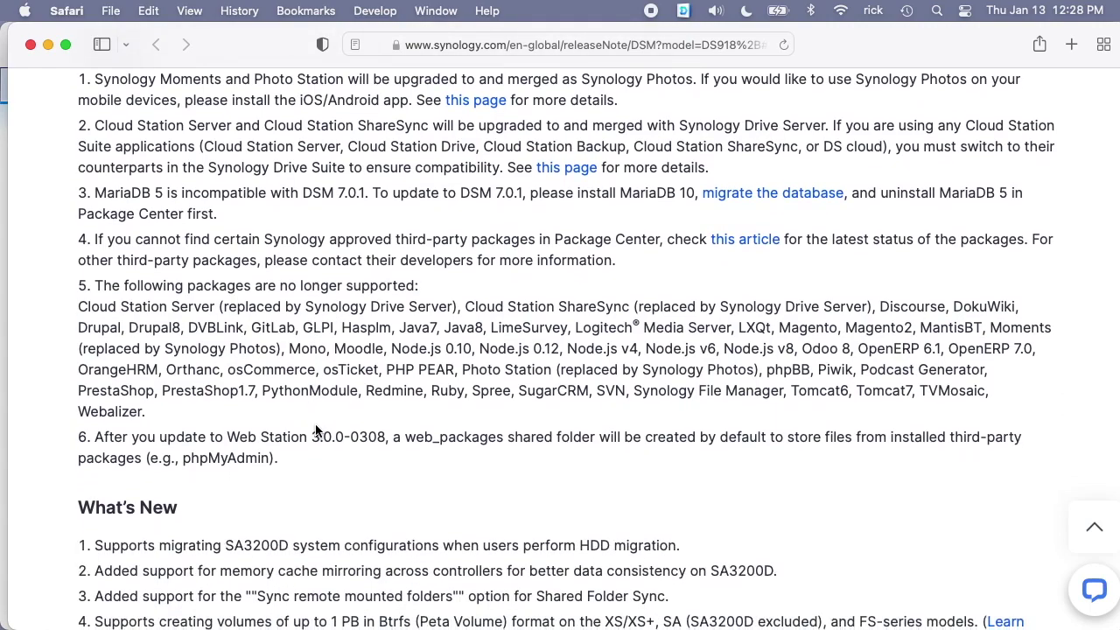
pyautogui.scroll(-8, 315, 424)
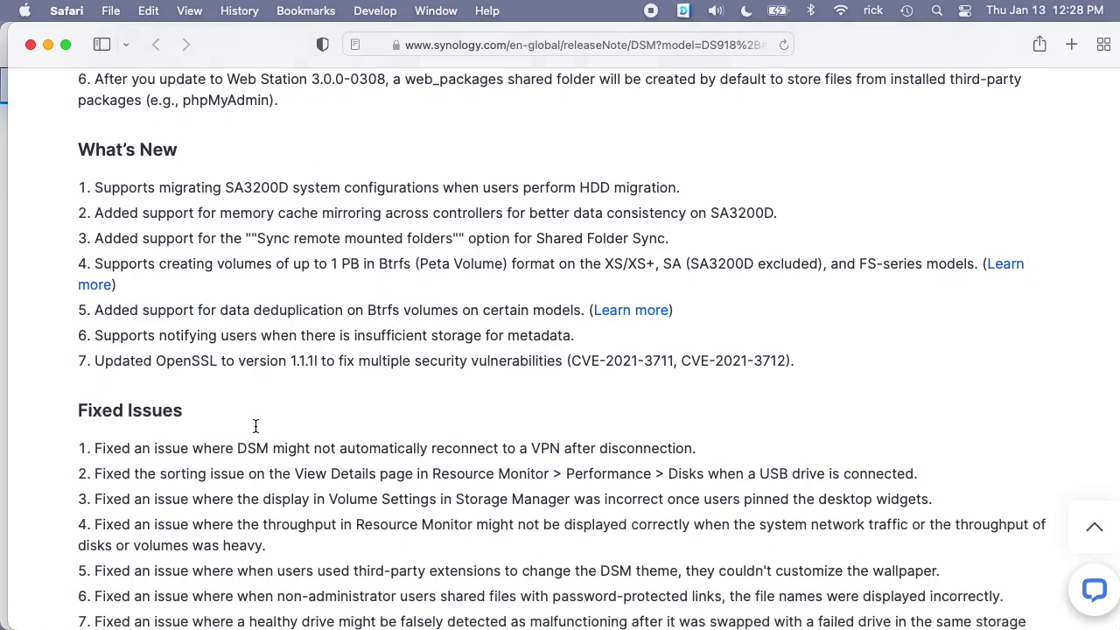
pyautogui.scroll(-20, 251, 457)
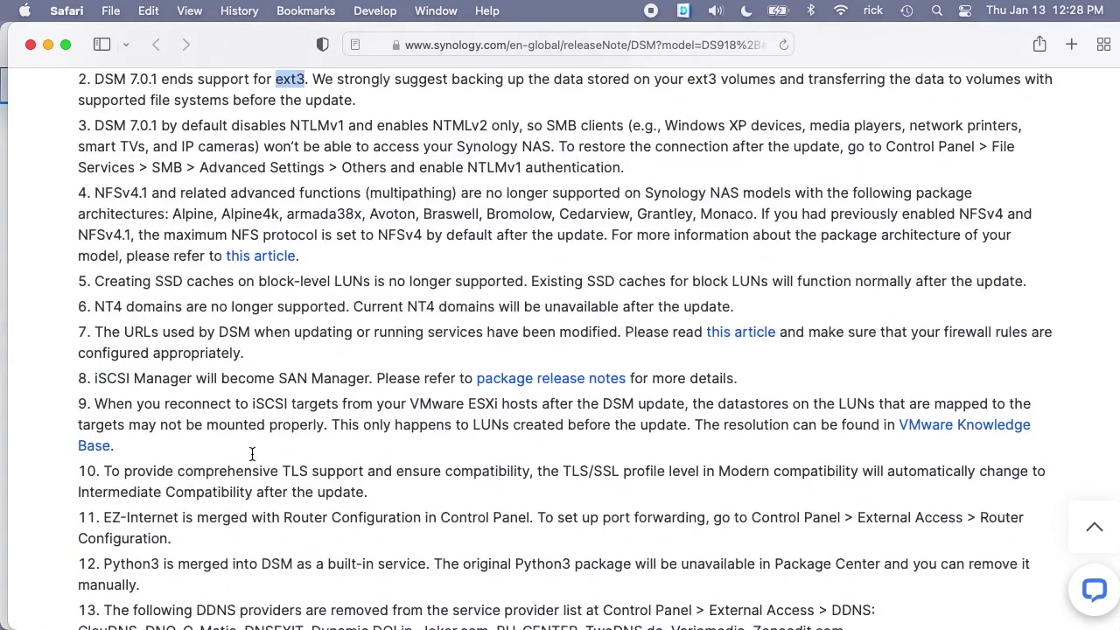
pyautogui.scroll(20, 252, 455)
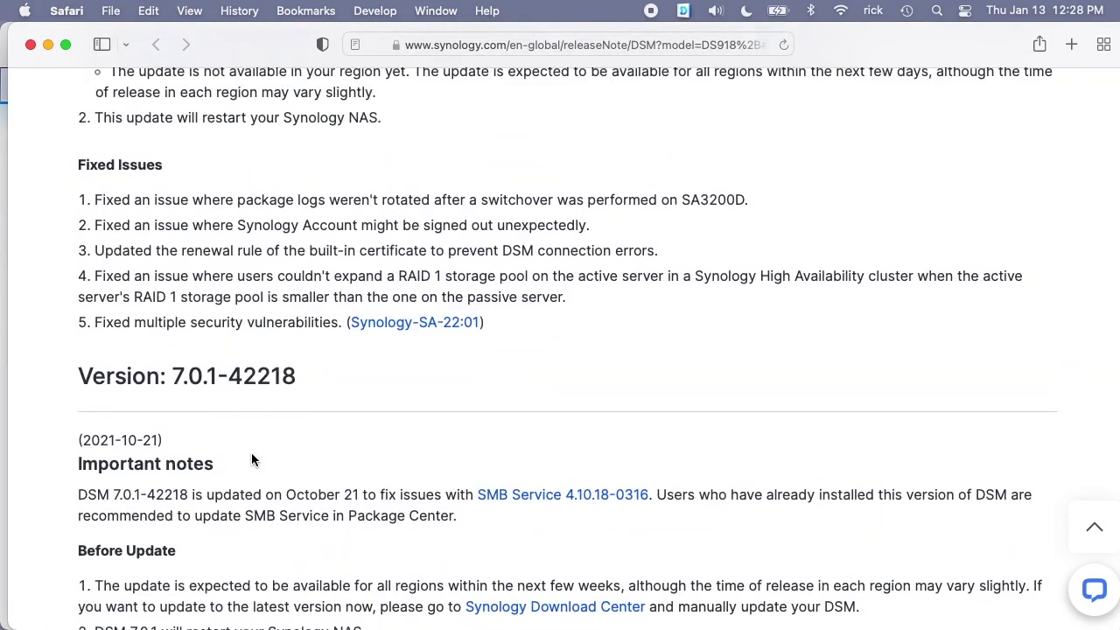
# Close the release notes, start the DSM 7.0.1 upgrade and accept that services will stop
pyautogui.click(31, 44)
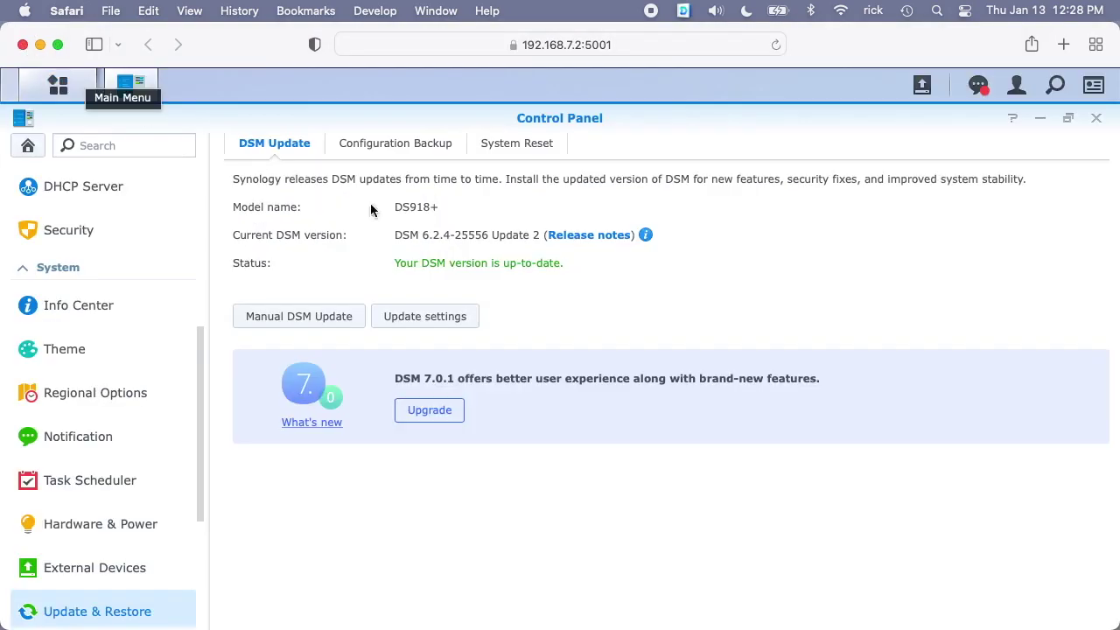
pyautogui.click(604, 303)
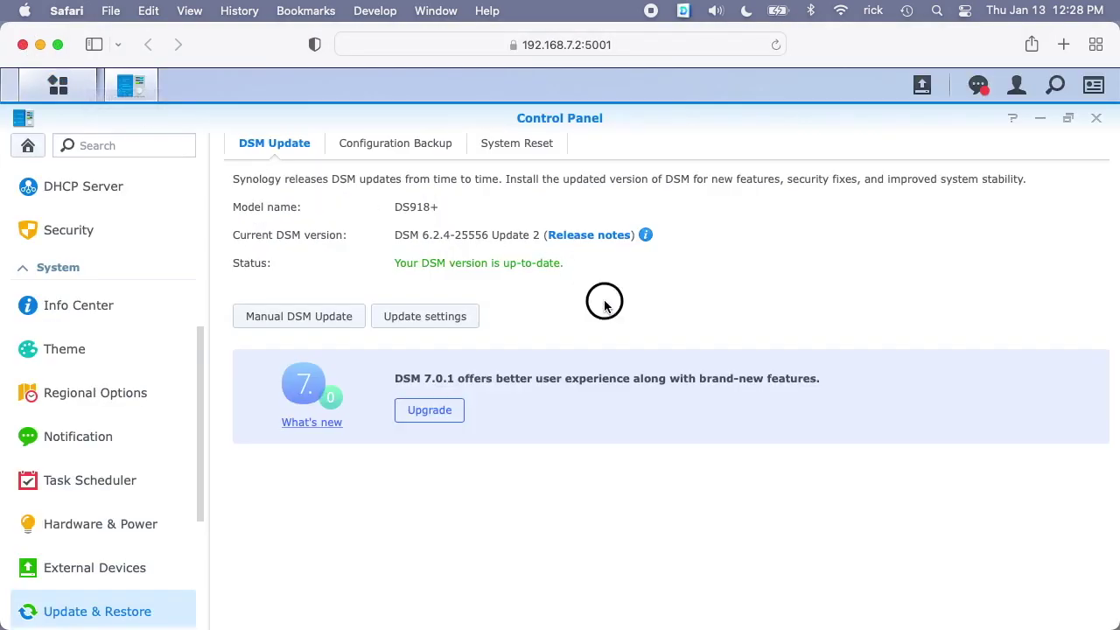
pyautogui.click(445, 423)
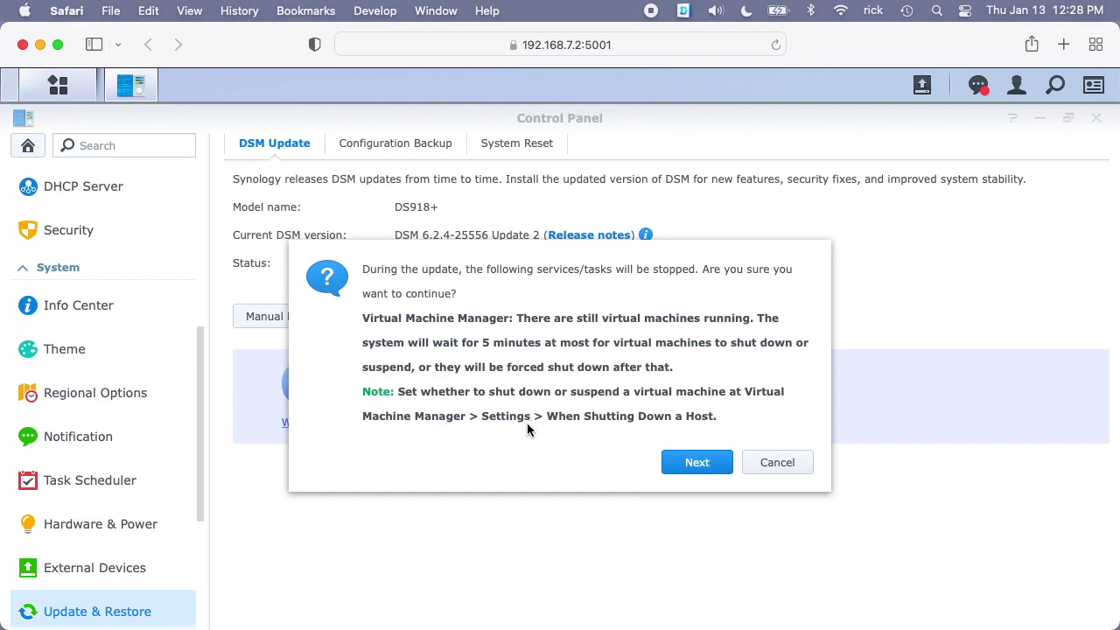
pyautogui.click(699, 463)
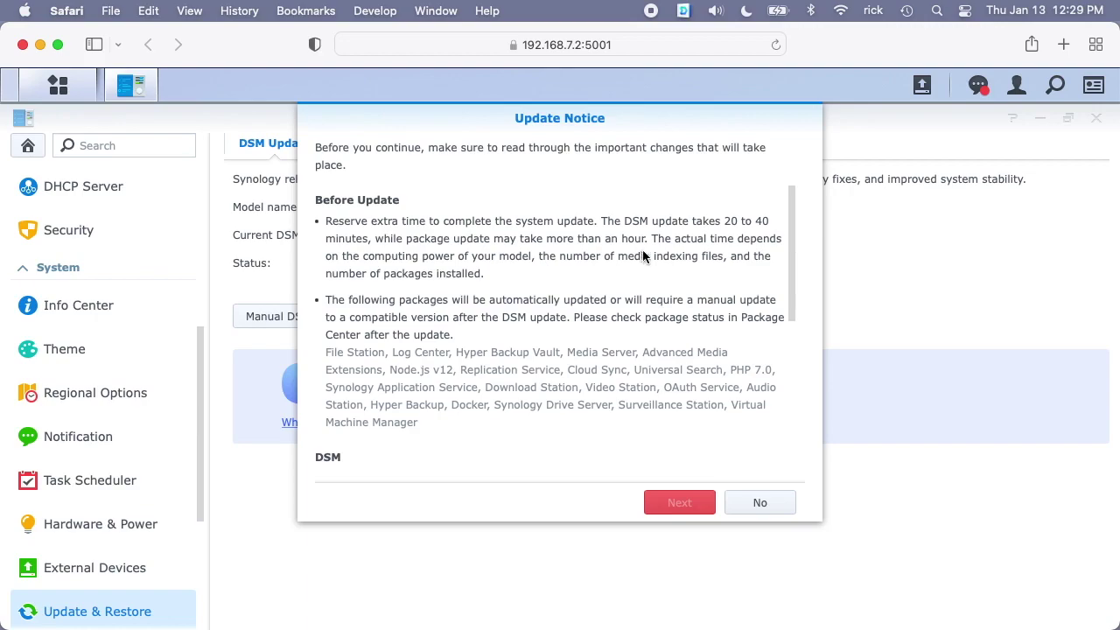
# Read and agree to the update notice, then confirm to begin the update
pyautogui.scroll(-6, 642, 256)
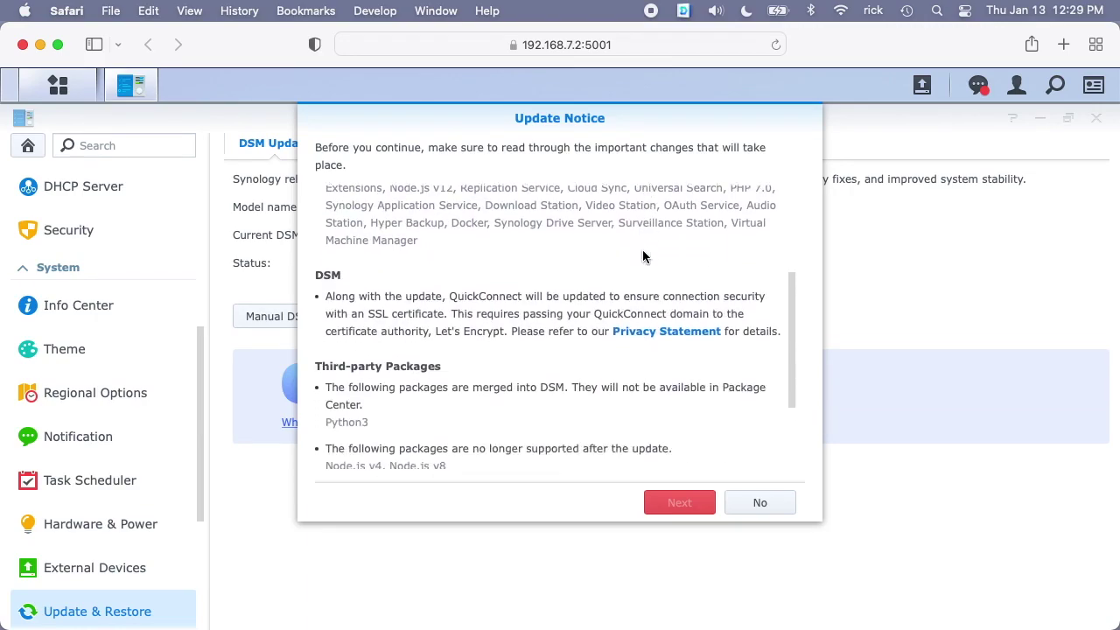
pyautogui.scroll(-3, 643, 255)
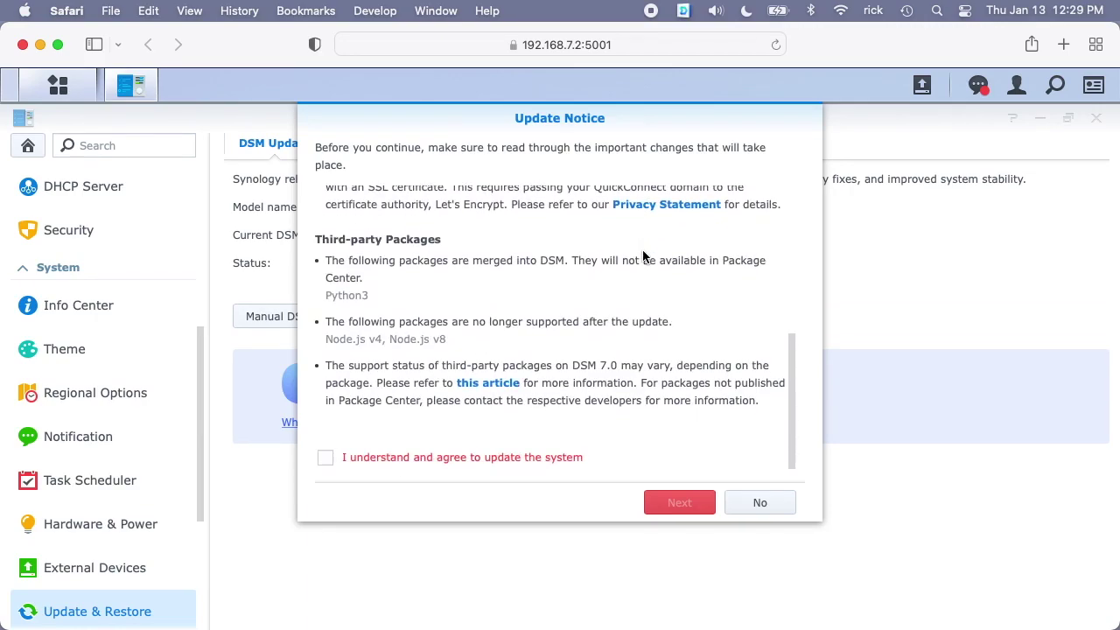
pyautogui.scroll(8, 455, 306)
pyautogui.scroll(-8, 425, 308)
pyautogui.click(335, 460)
pyautogui.click(682, 504)
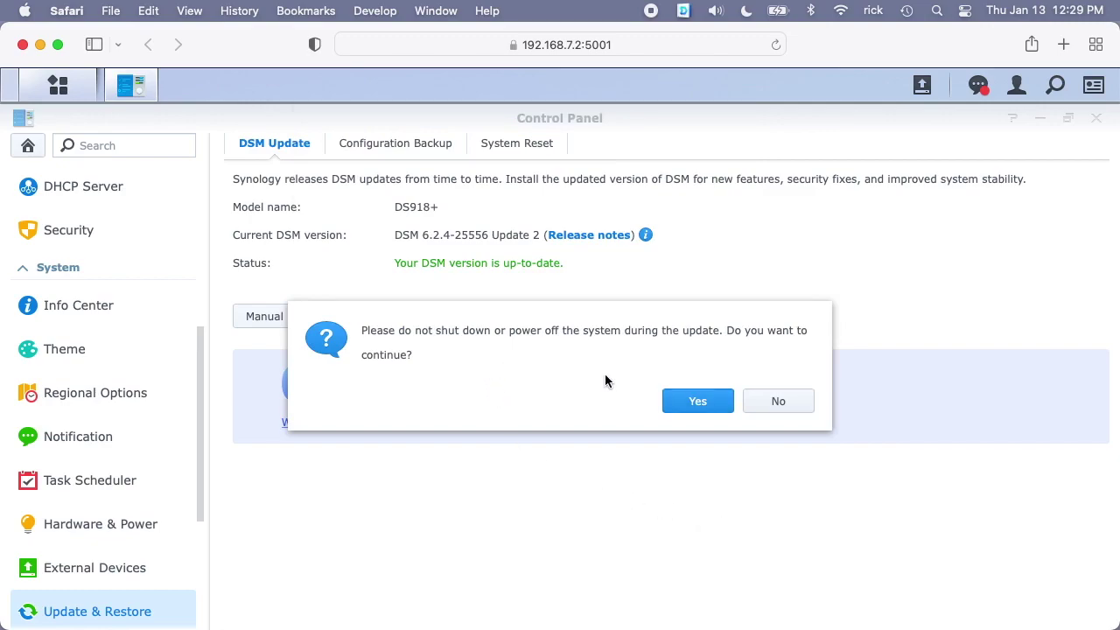
pyautogui.click(689, 406)
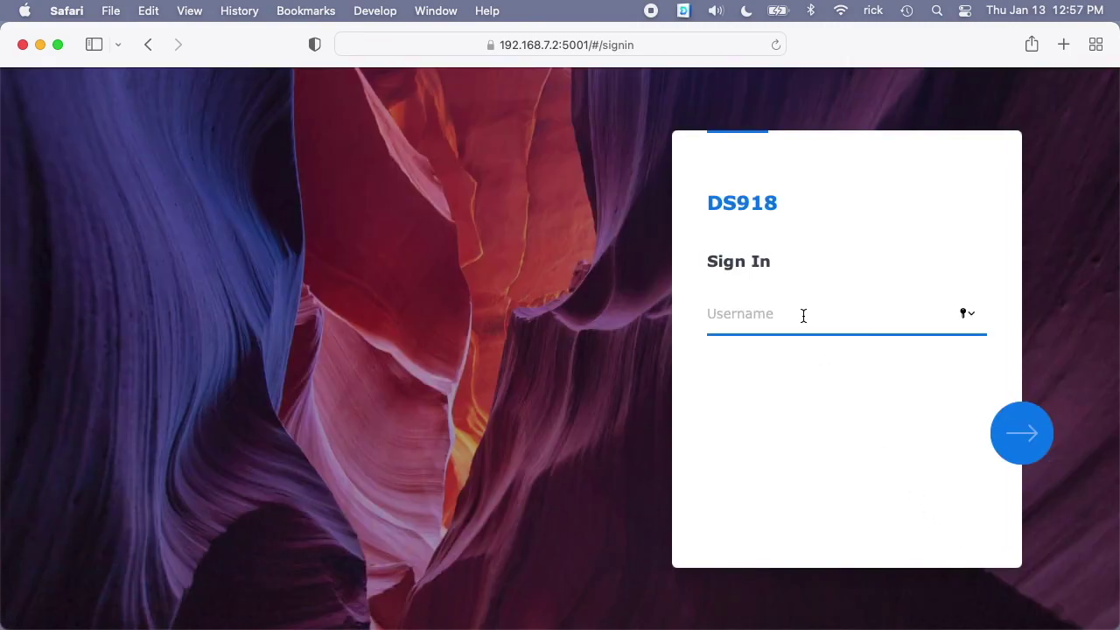
# Sign in with the account username and the autofilled saved password
pyautogui.write('rick')
pyautogui.press('Return')
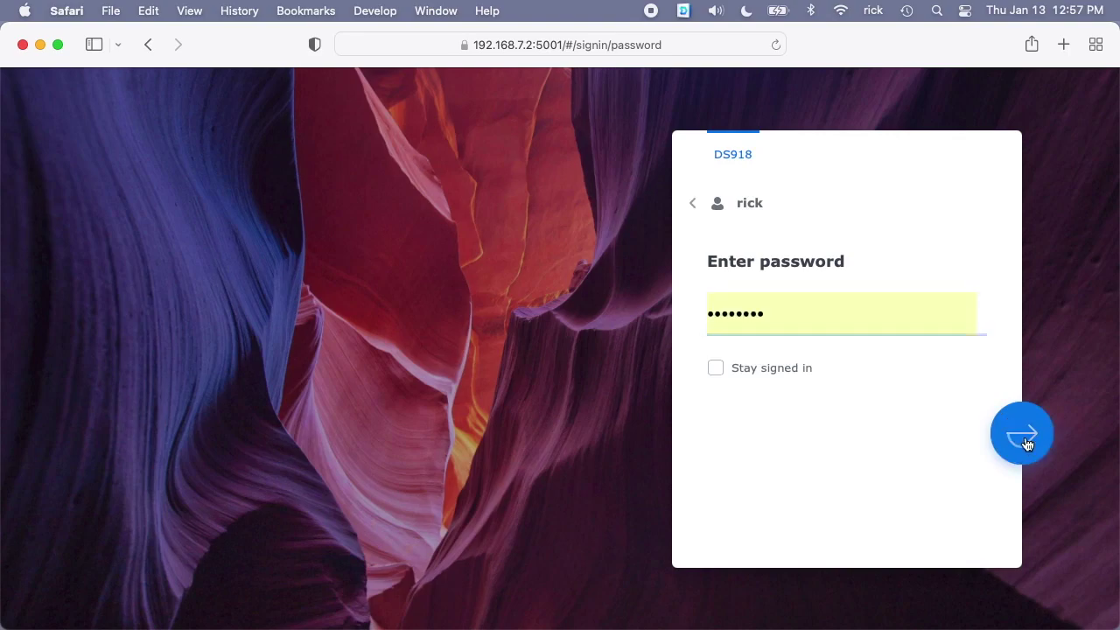
pyautogui.click(1020, 435)
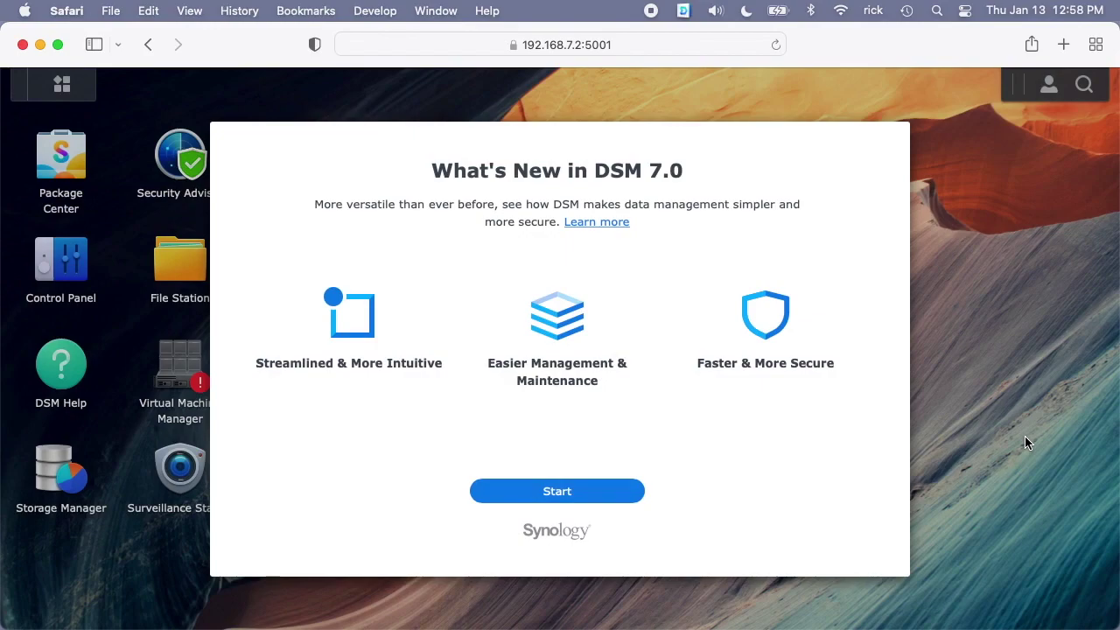
# Run the DSM 7.0 welcome wizard, skipping optional services and answering the Device Analytics prompt
pyautogui.click(601, 491)
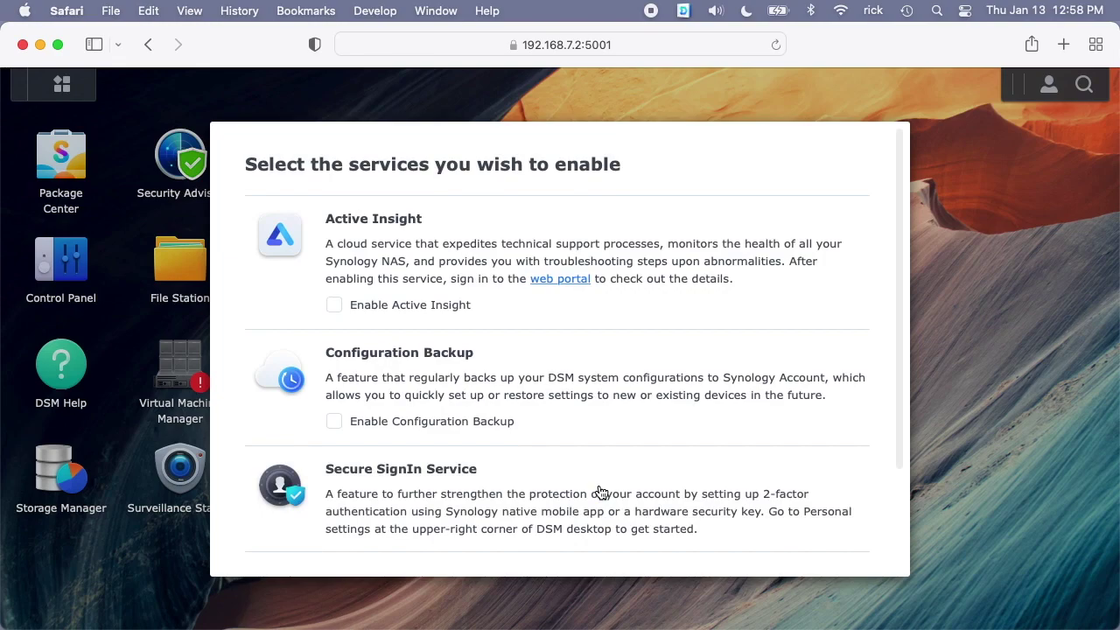
pyautogui.scroll(-5, 600, 492)
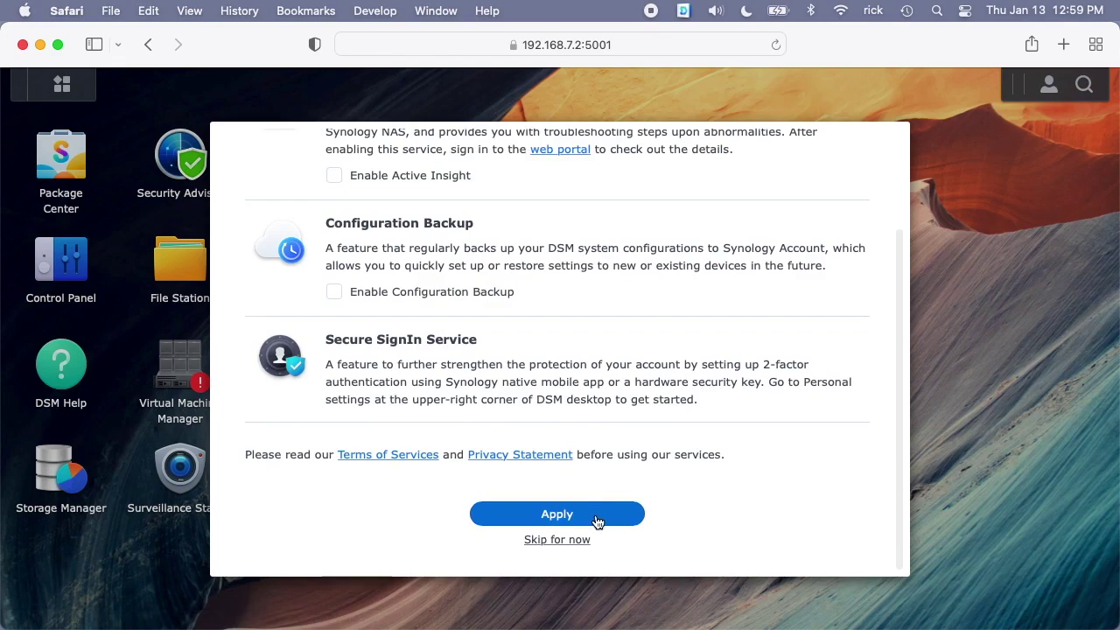
pyautogui.click(578, 541)
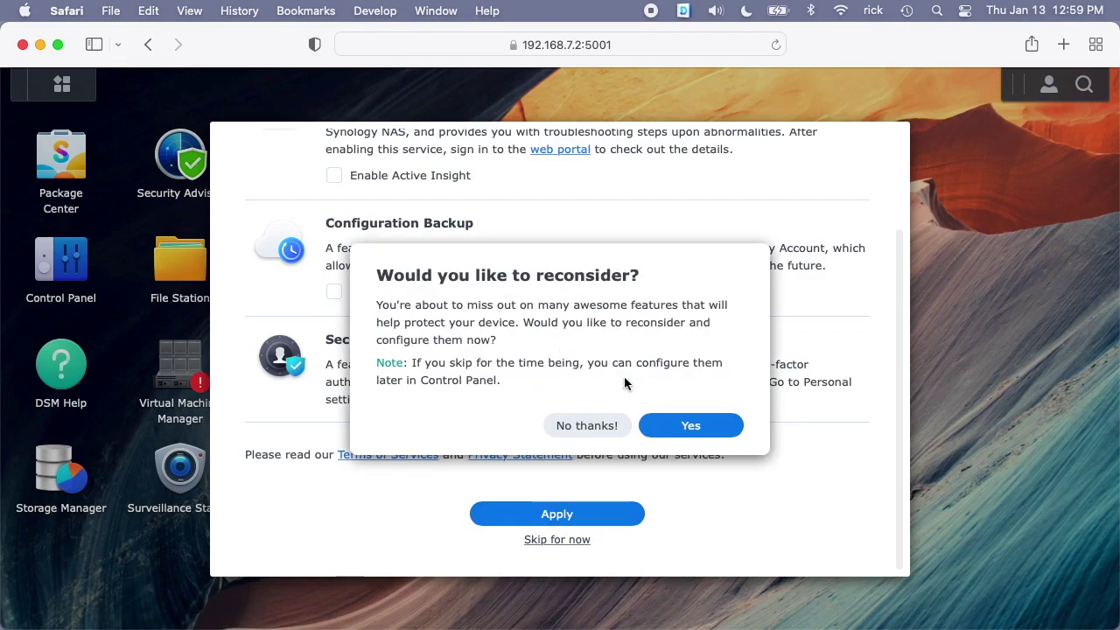
pyautogui.click(709, 427)
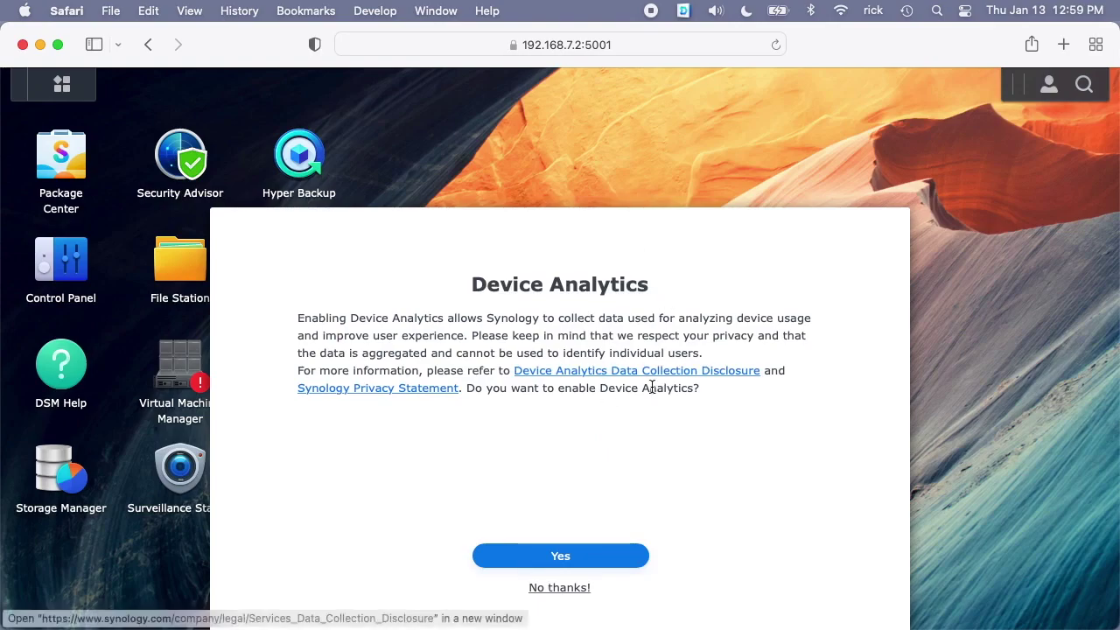
pyautogui.click(584, 586)
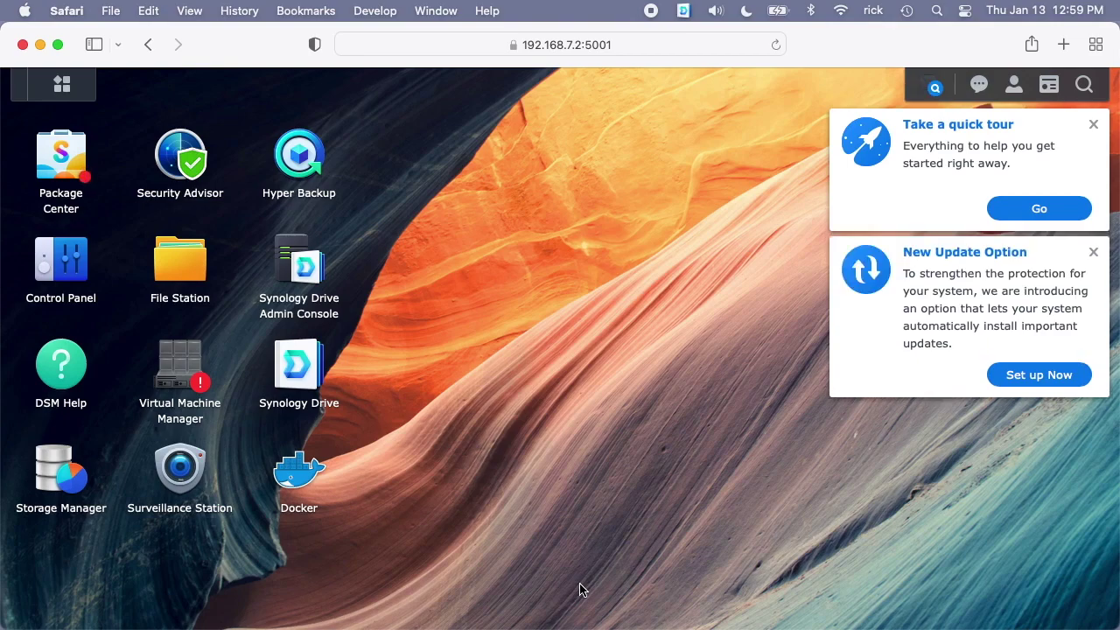
# Browse the Stay ahead of problems help topic, expanding Email notification and Mobile devices, then close Help
pyautogui.click(1038, 217)
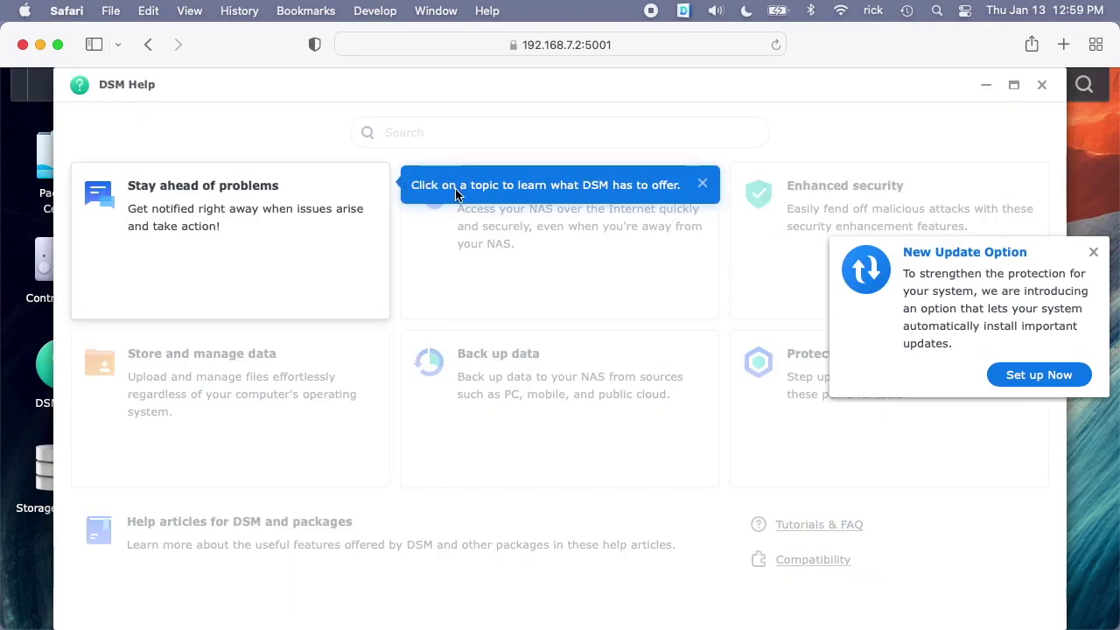
pyautogui.click(218, 214)
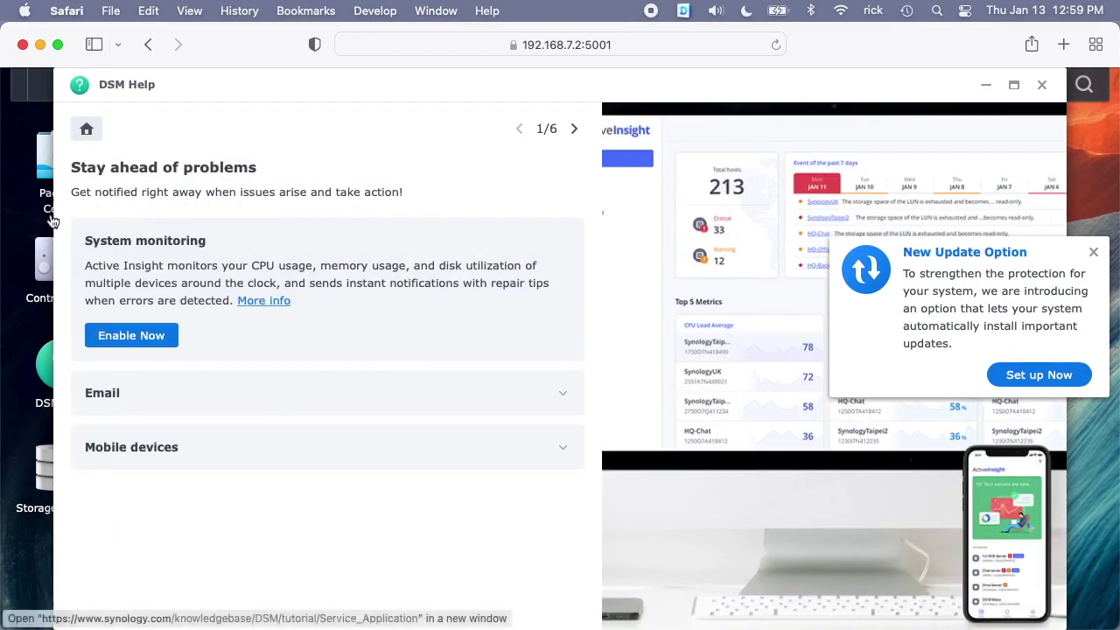
pyautogui.click(564, 394)
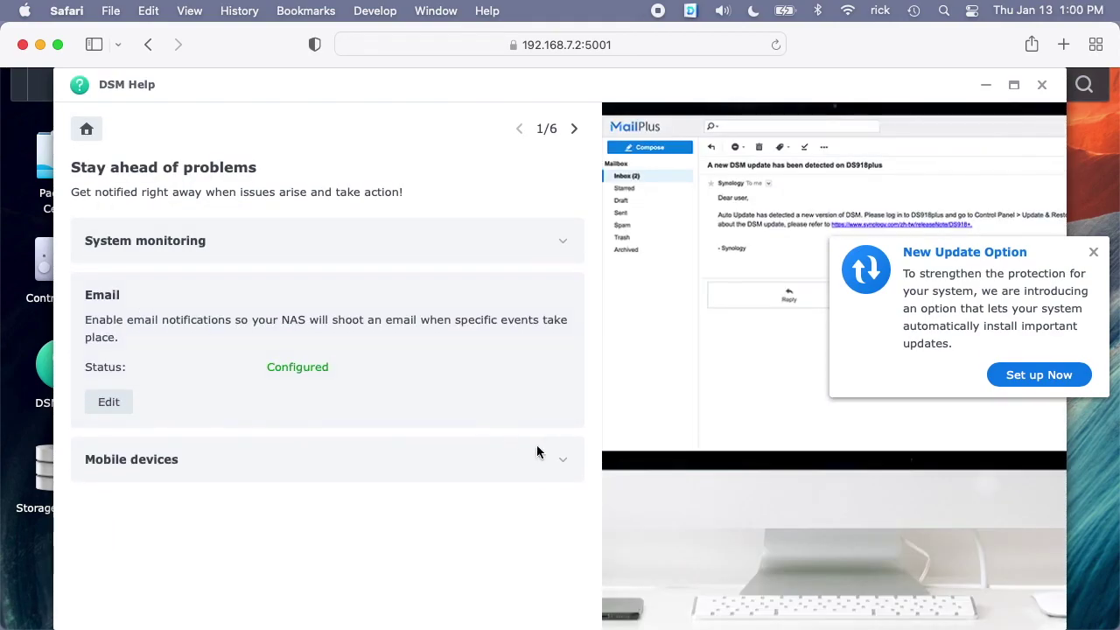
pyautogui.click(557, 457)
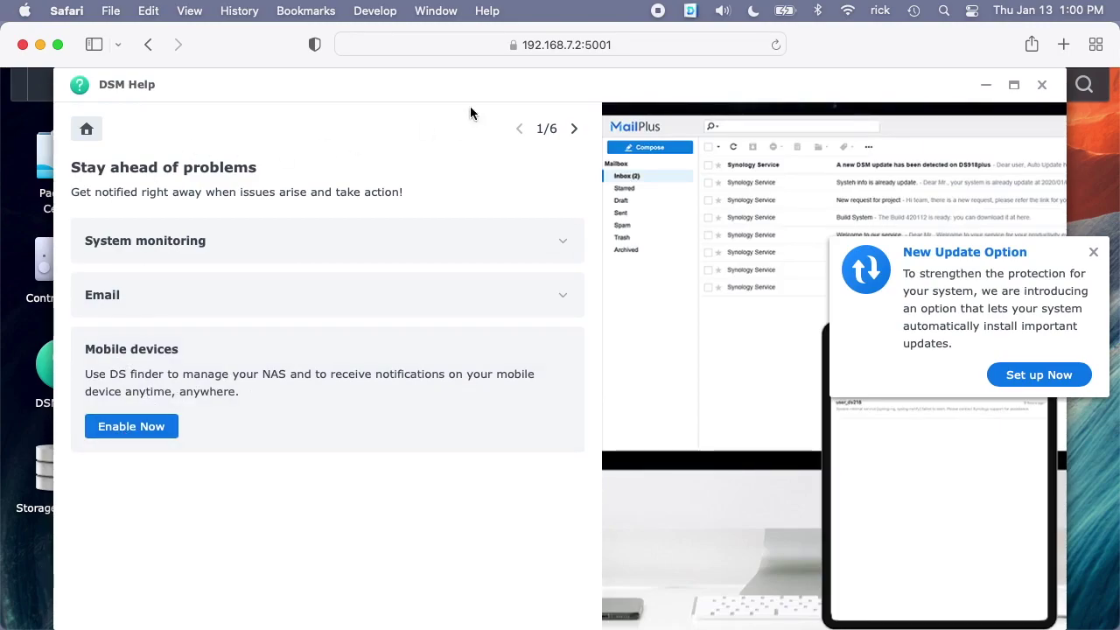
pyautogui.click(574, 129)
pyautogui.click(519, 128)
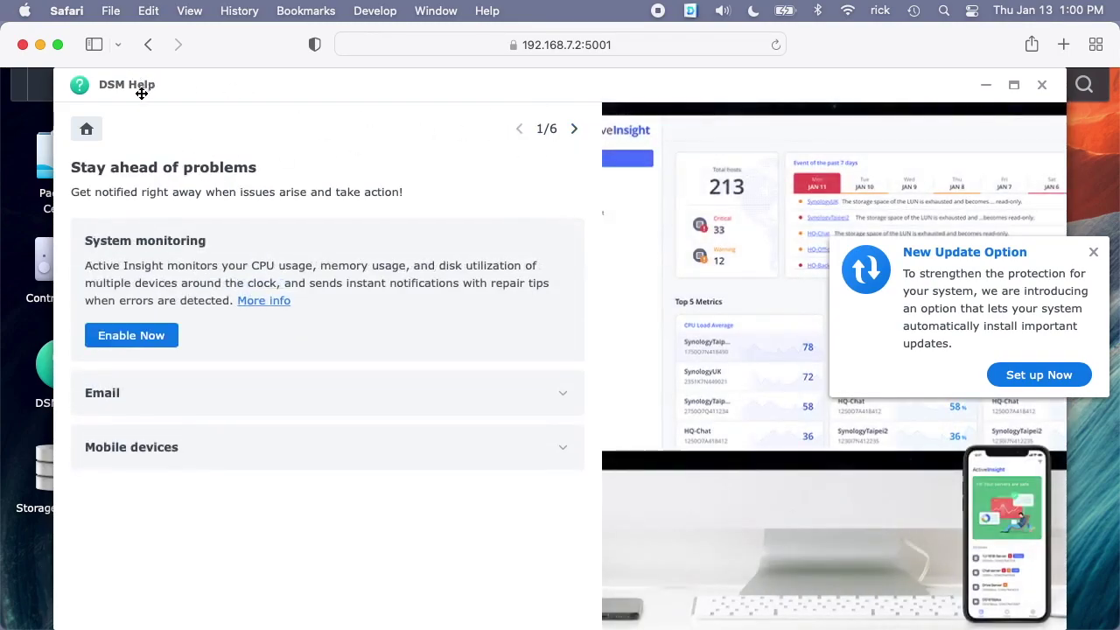
pyautogui.click(1042, 85)
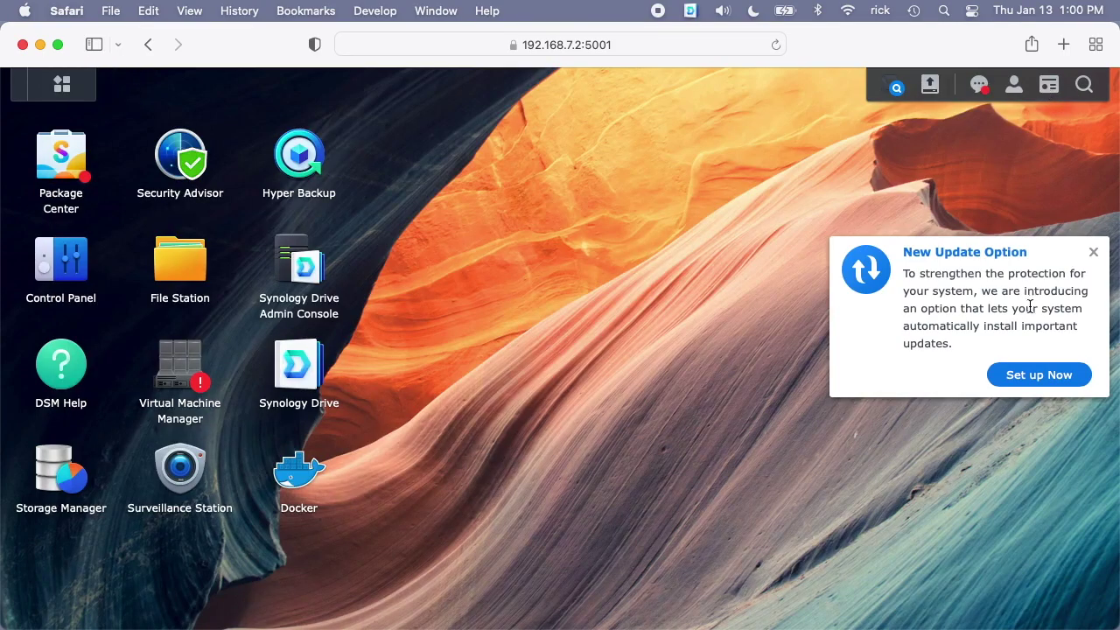
# Dismiss the New Update Option card and show Virtual Machine Manager's page in Package Center
pyautogui.click(1094, 252)
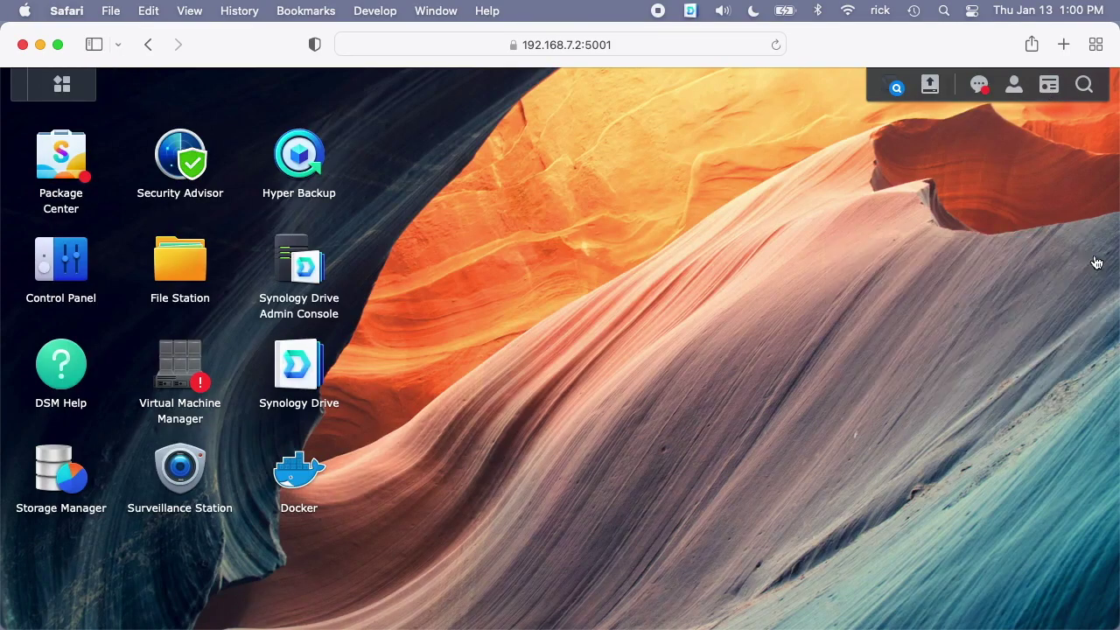
pyautogui.click(184, 376)
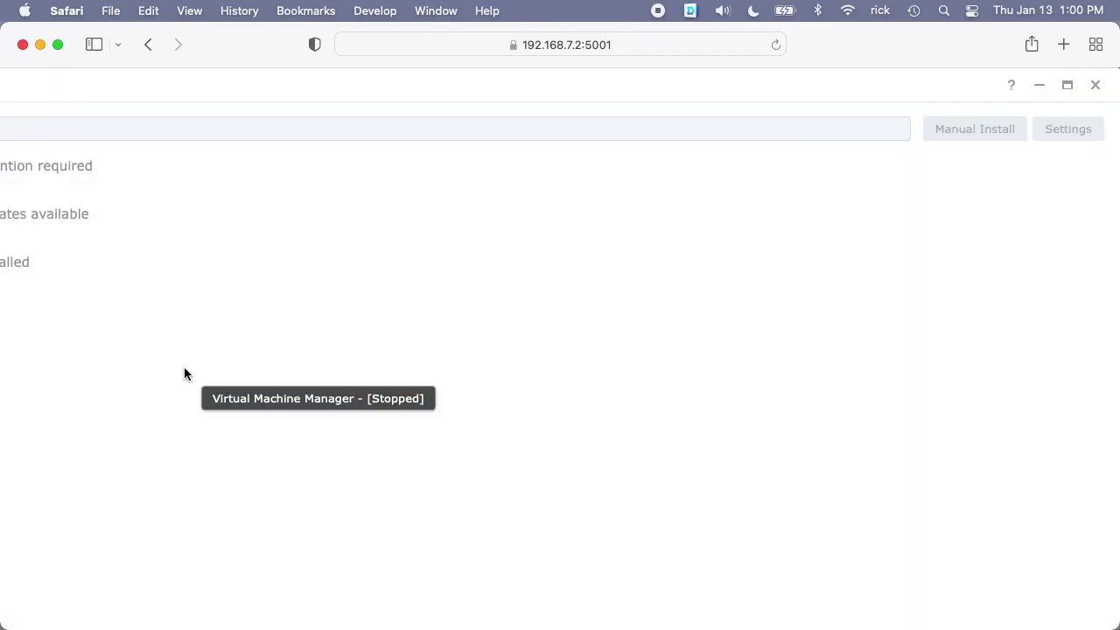
pyautogui.click(1067, 85)
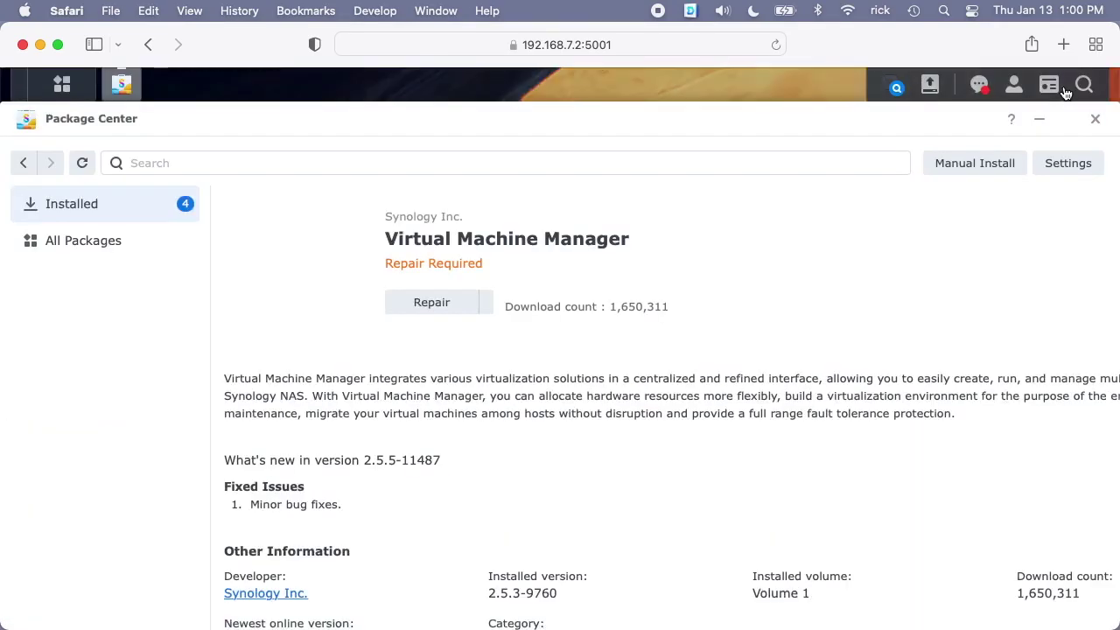
# Repair Virtual Machine Manager to version 2.5.5-11487 and launch it
pyautogui.click(435, 304)
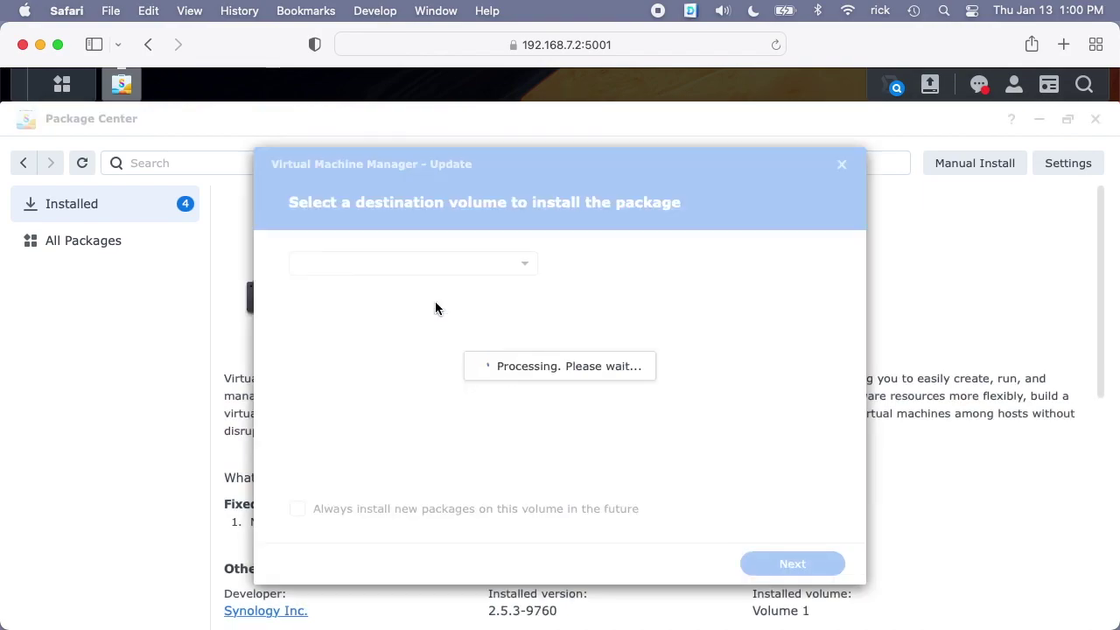
pyautogui.click(823, 572)
pyautogui.click(800, 569)
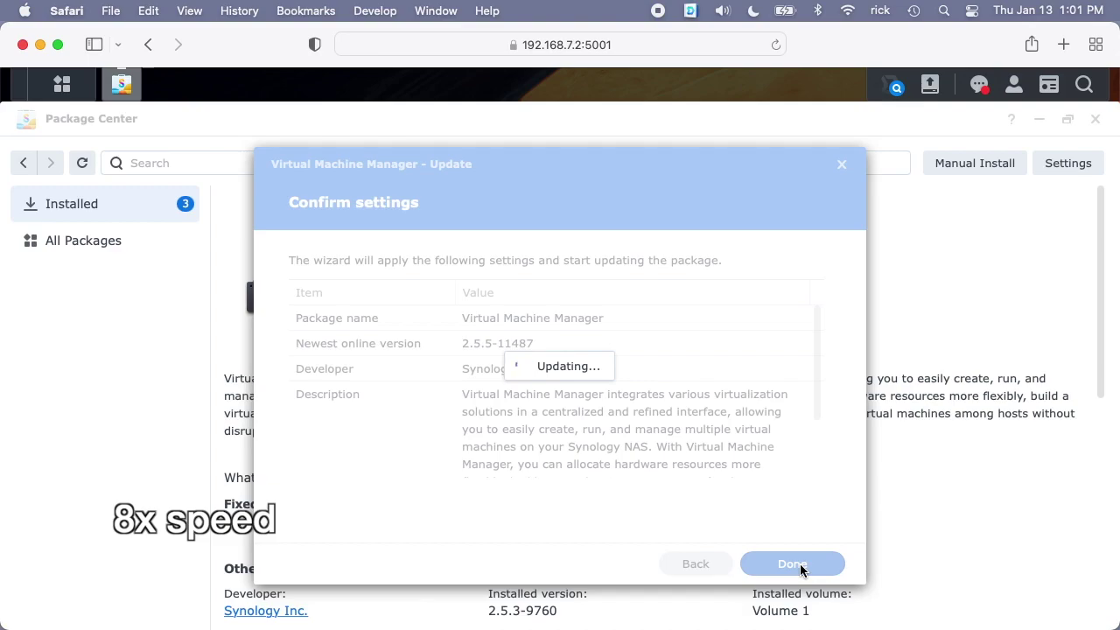
pyautogui.click(444, 307)
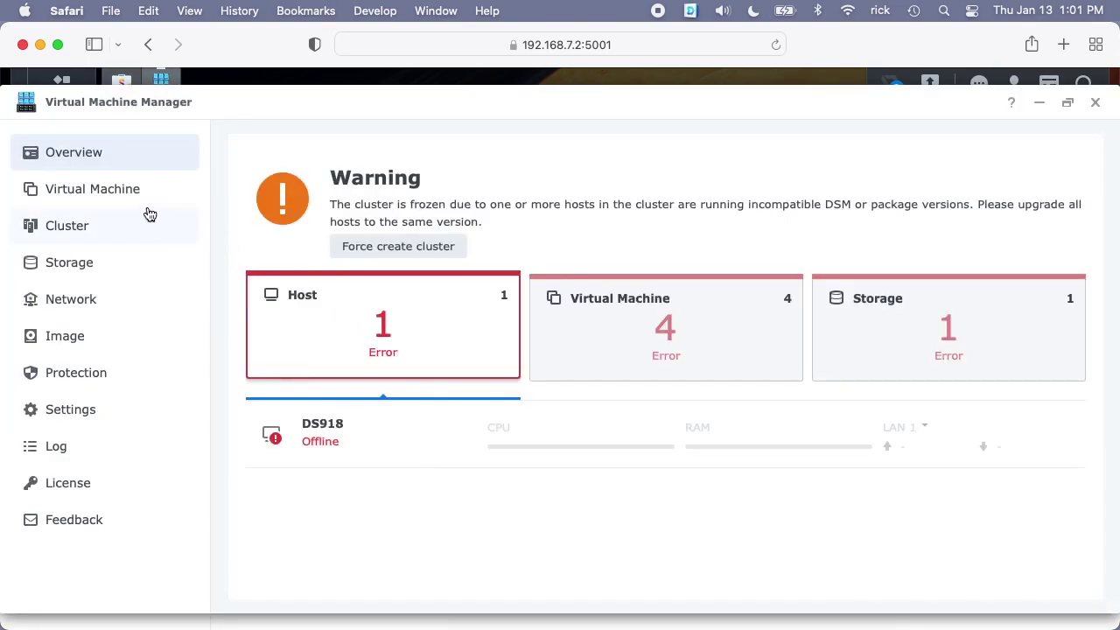
# Check the virtual machine list (0 of 4 running) and the Overview's VM and storage status details
pyautogui.click(141, 196)
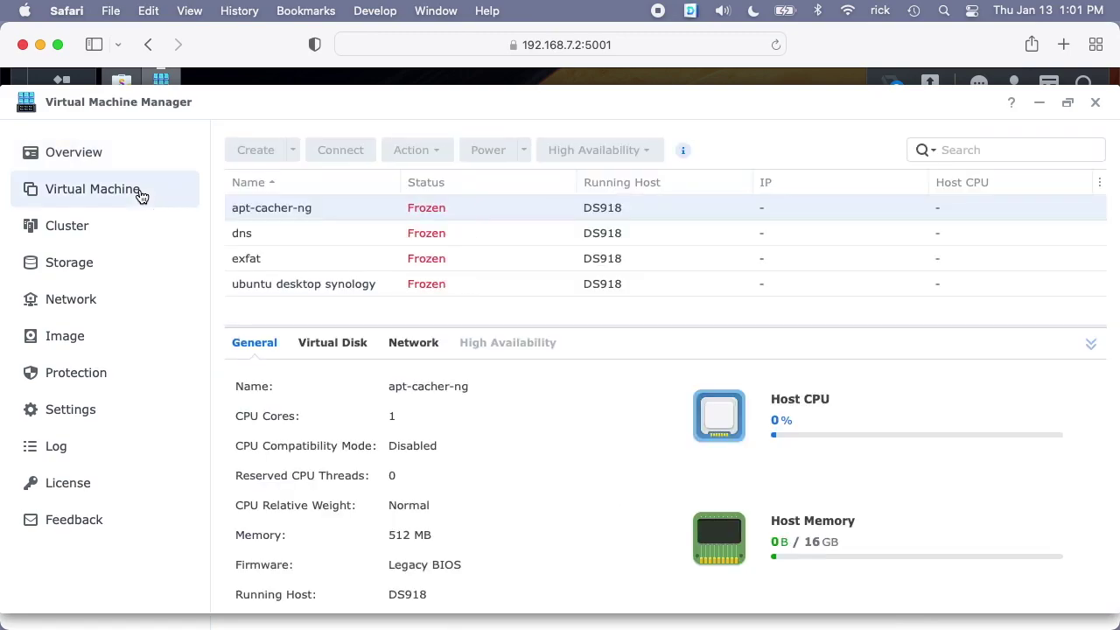
pyautogui.click(73, 152)
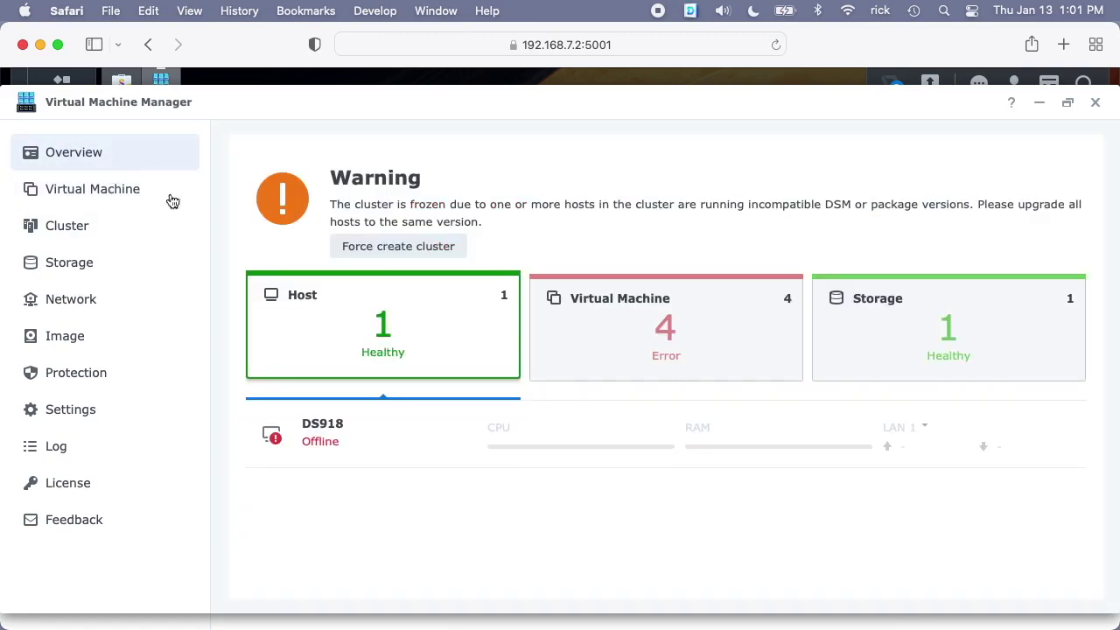
pyautogui.click(672, 314)
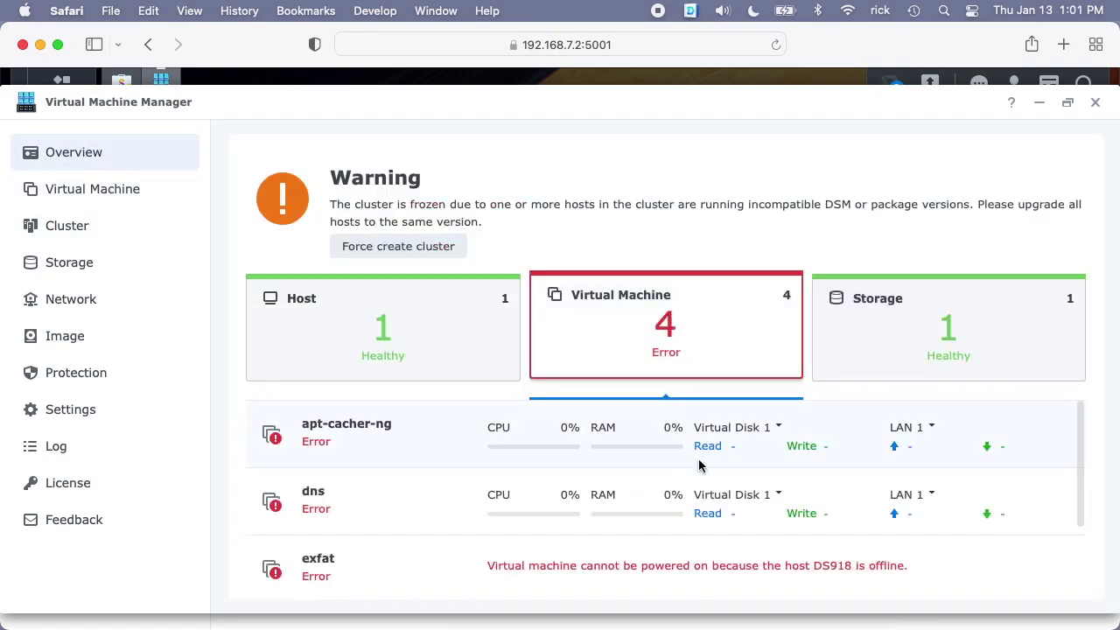
pyautogui.click(950, 317)
pyautogui.click(688, 343)
# Close Virtual Machine Manager and Package Center, then reopen VMM to confirm Healthy and close it
pyautogui.click(1095, 101)
pyautogui.click(1095, 119)
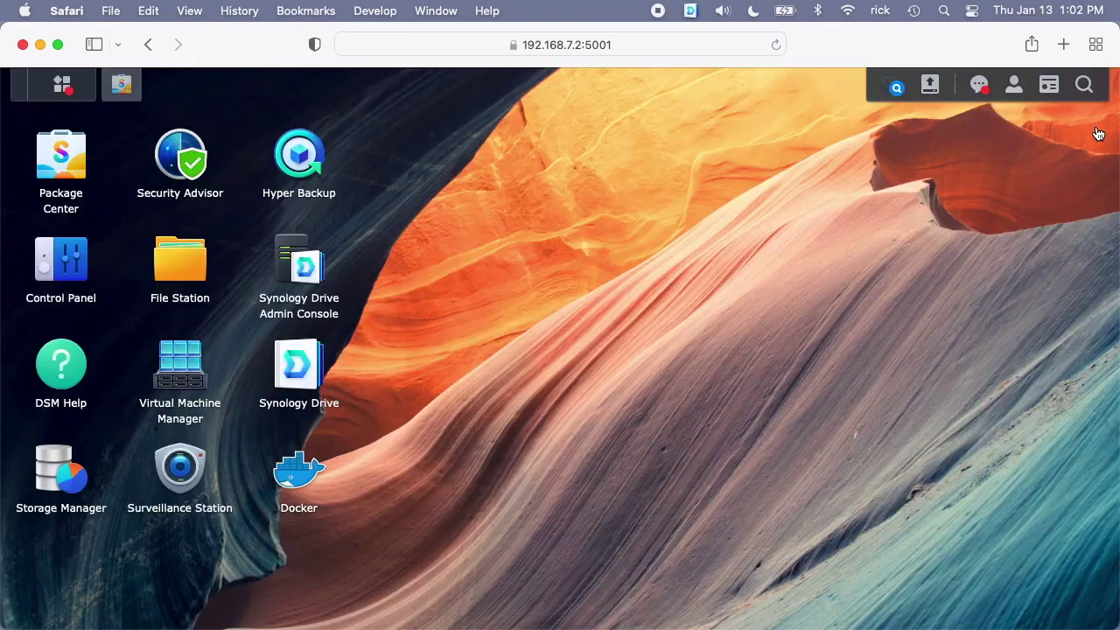
pyautogui.click(176, 363)
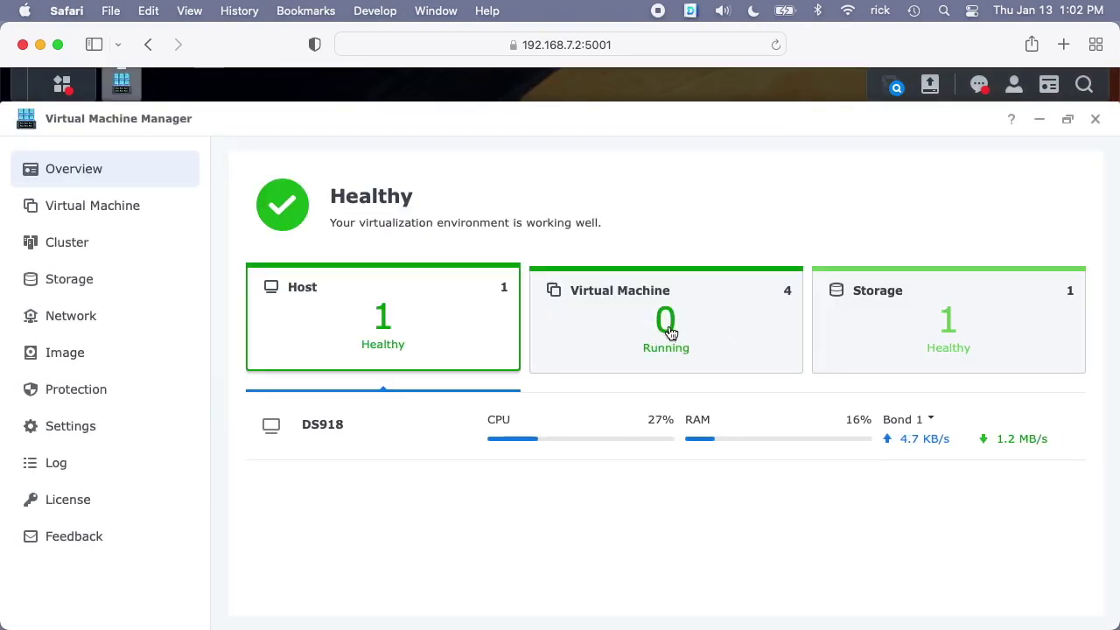
pyautogui.click(1095, 119)
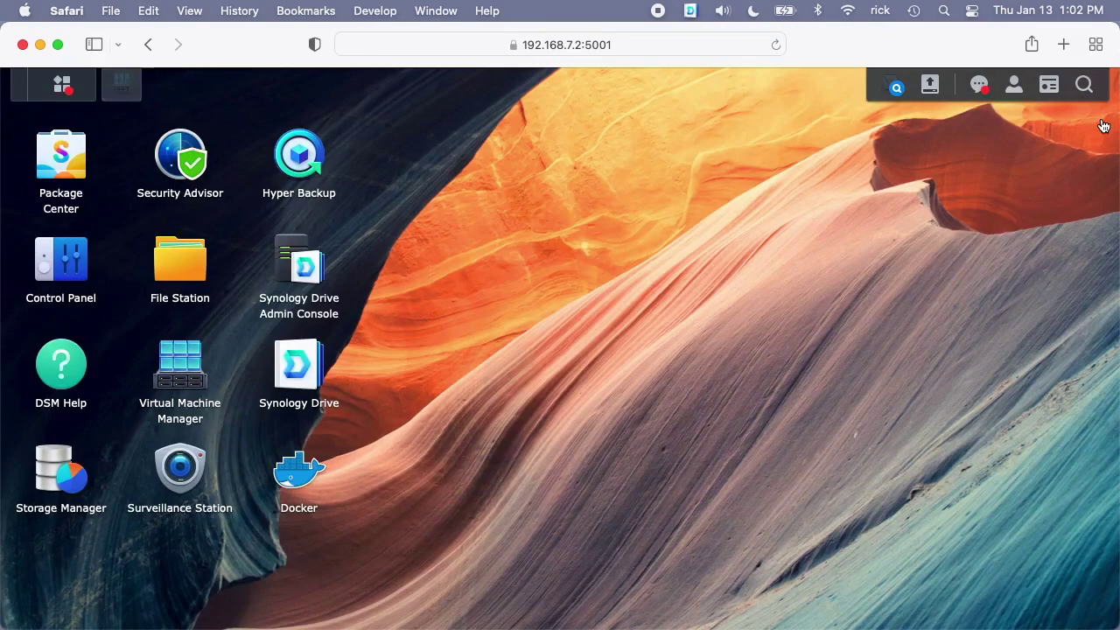
pyautogui.click(302, 477)
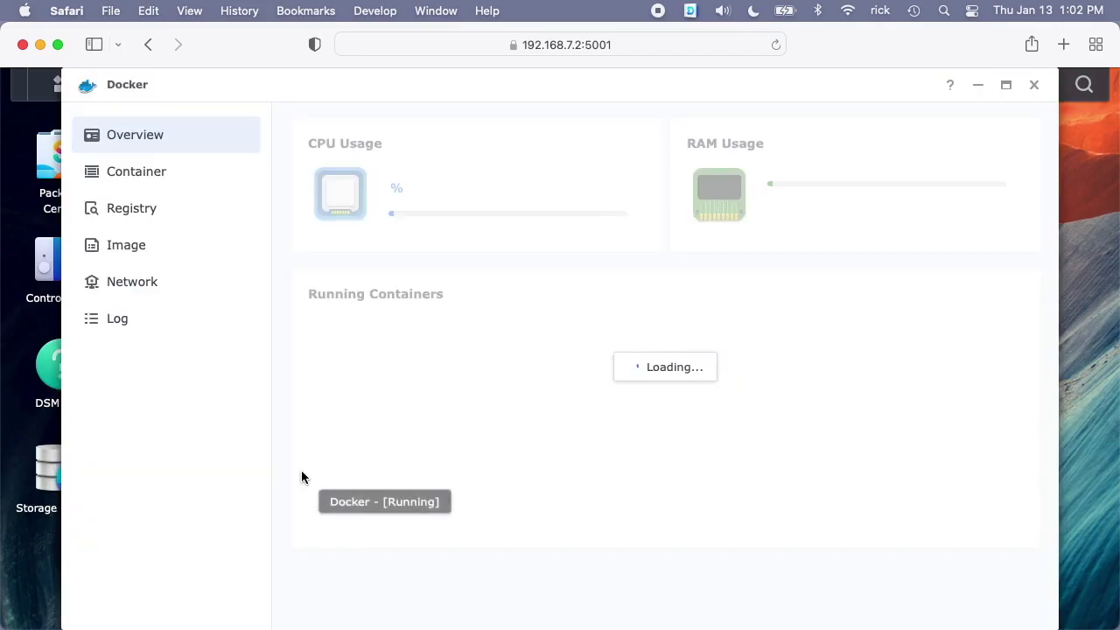
pyautogui.click(138, 172)
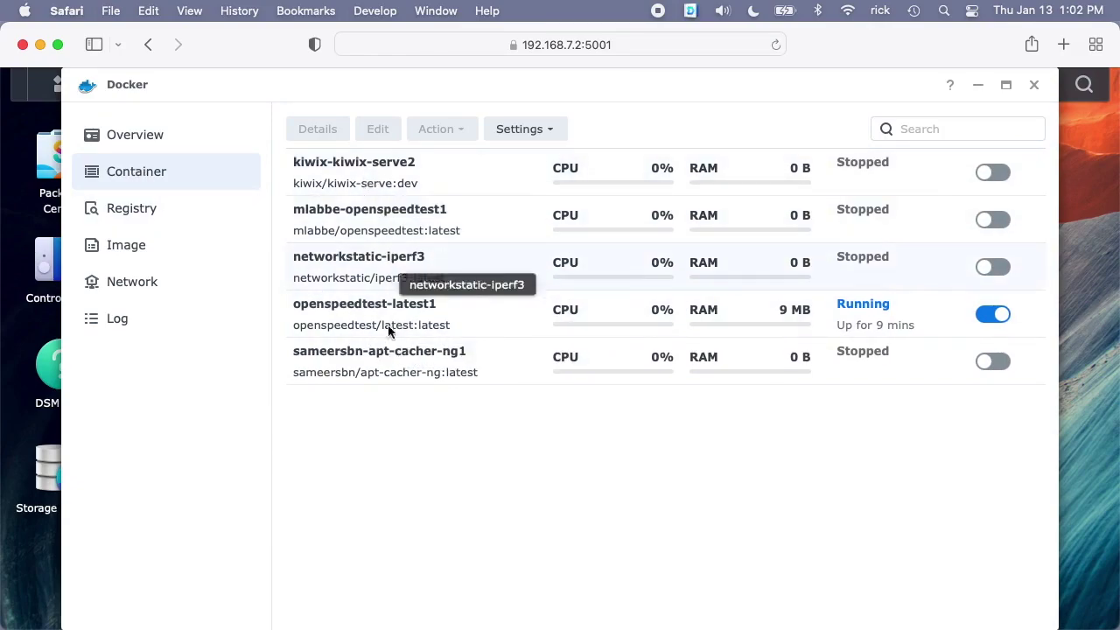
pyautogui.click(1034, 84)
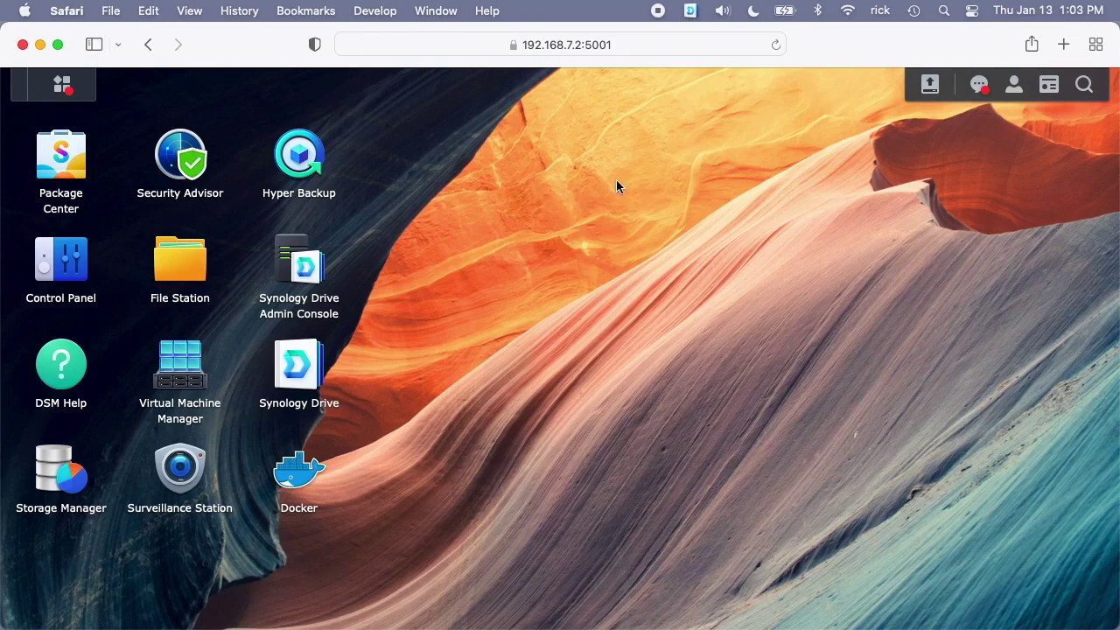
pyautogui.click(270, 48)
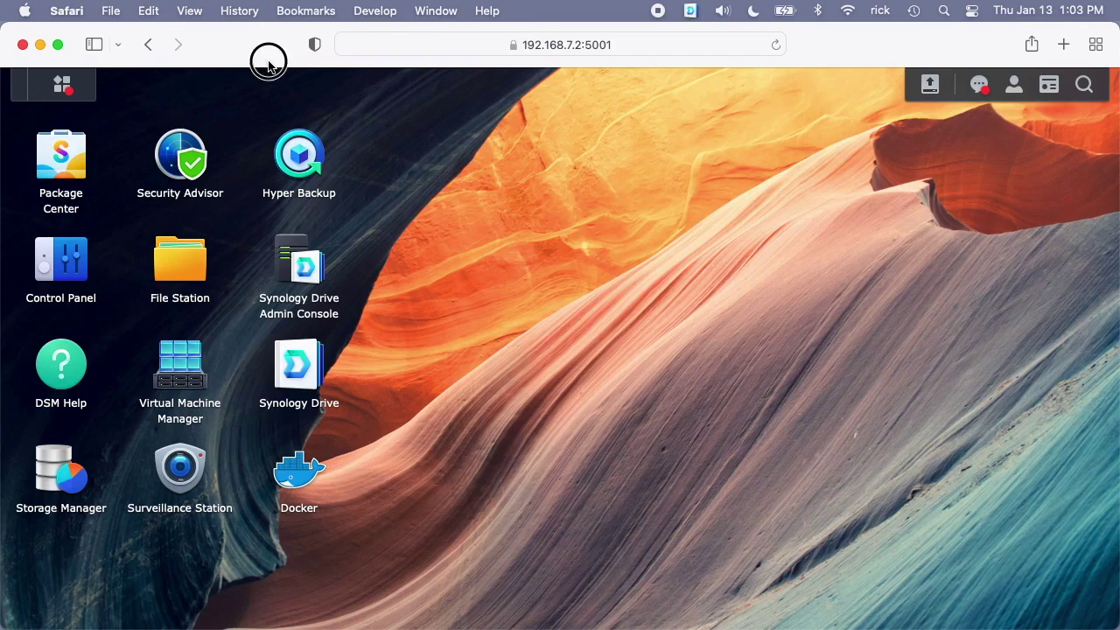